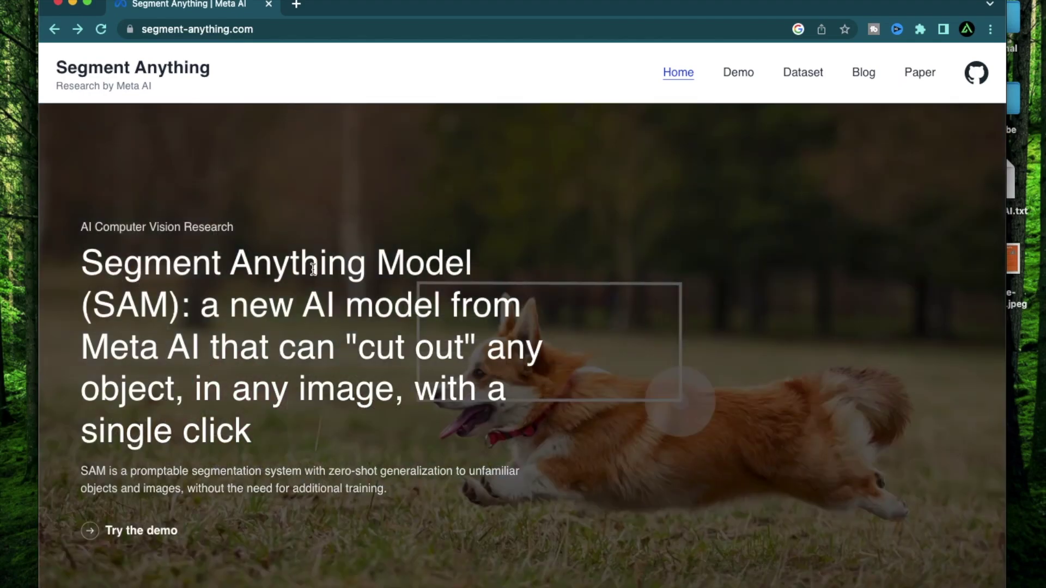
- Scroll through the home page's point-prompt, automatic-segmentation and multiple-mask example images
scroll(307, 439, down, 10)
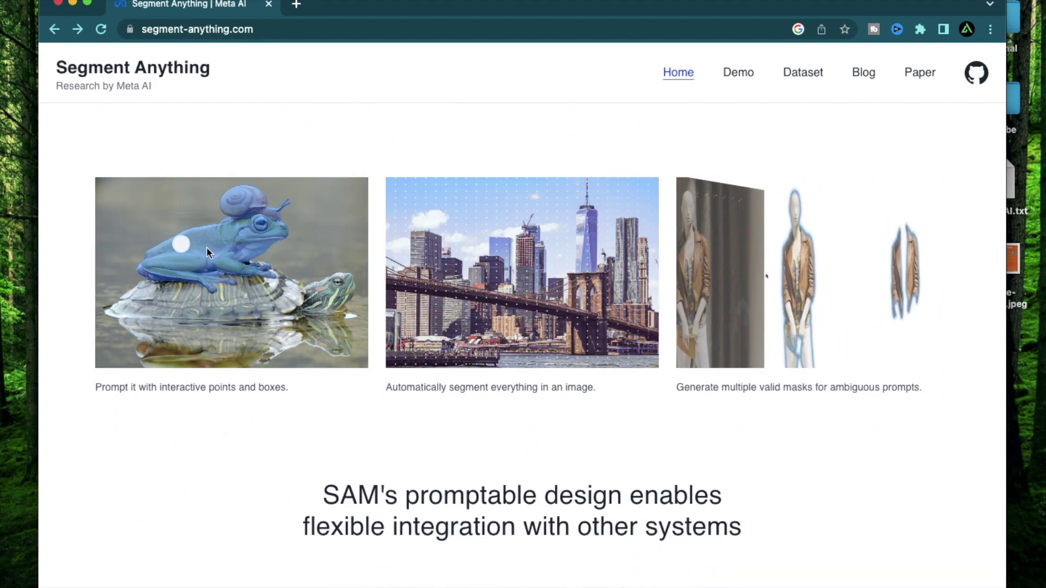
scroll(218, 273, up, 3)
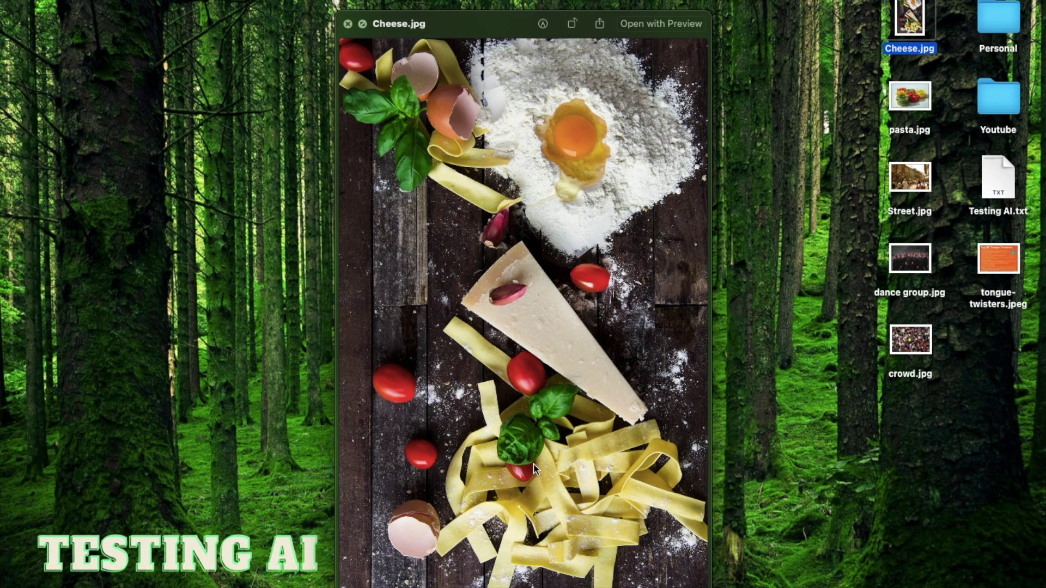
- Preview the desktop photos from Cheese.jpg through pasta.jpg, Street.jpg and dance group.jpg to crowd.jpg
key(Down)
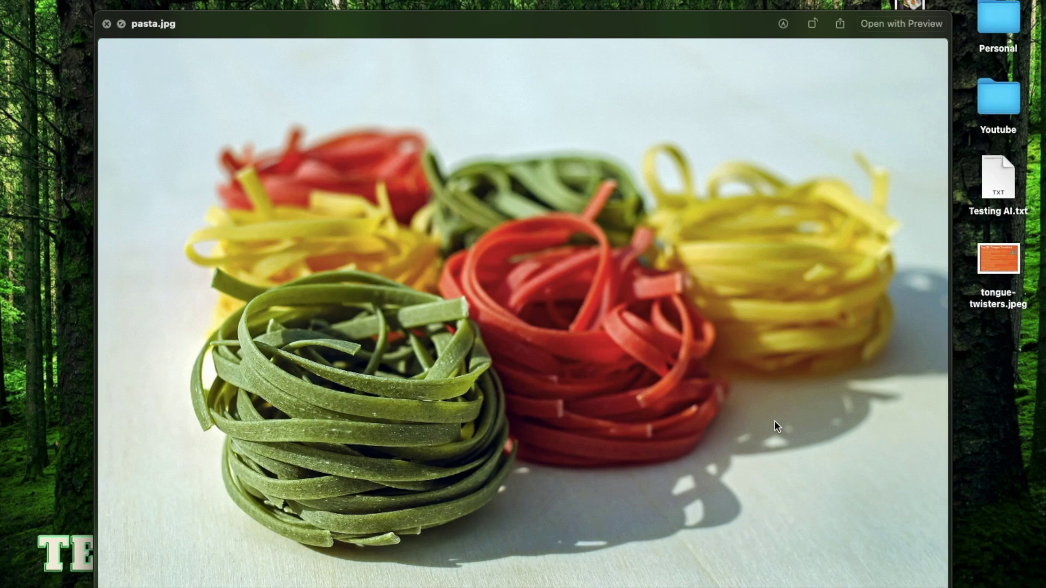
key(Down)
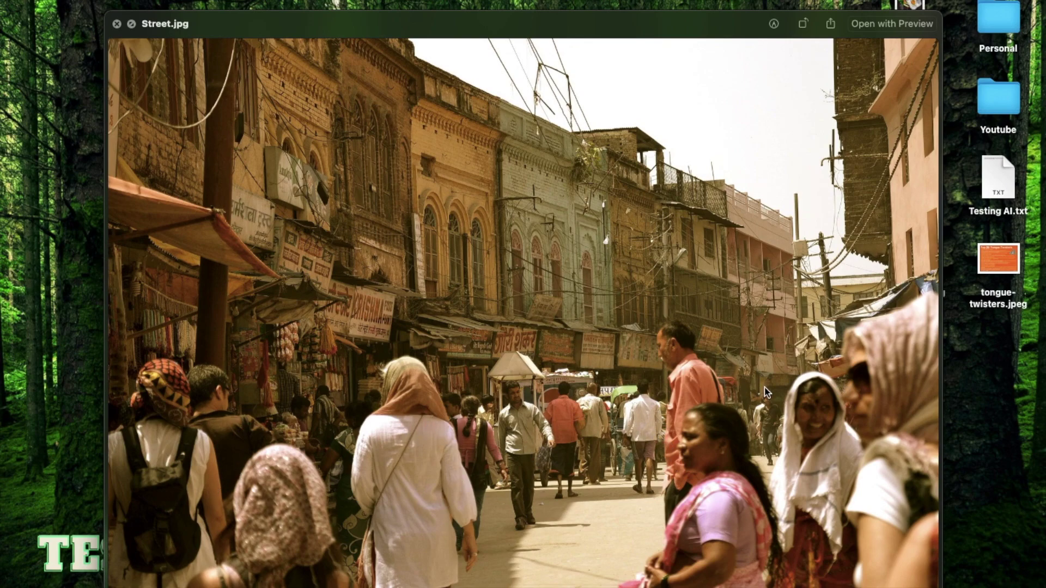
key(Down)
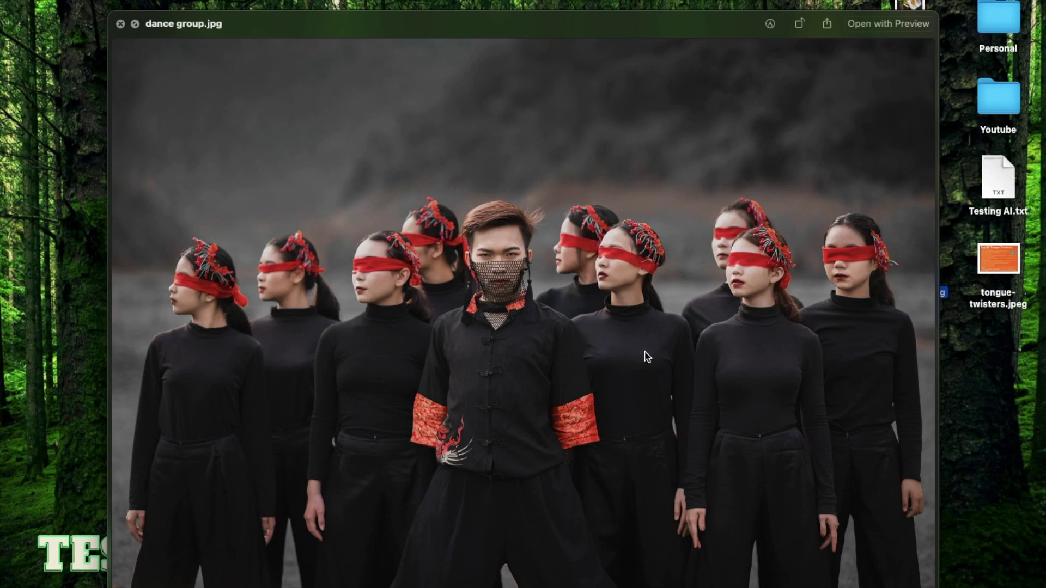
key(Right)
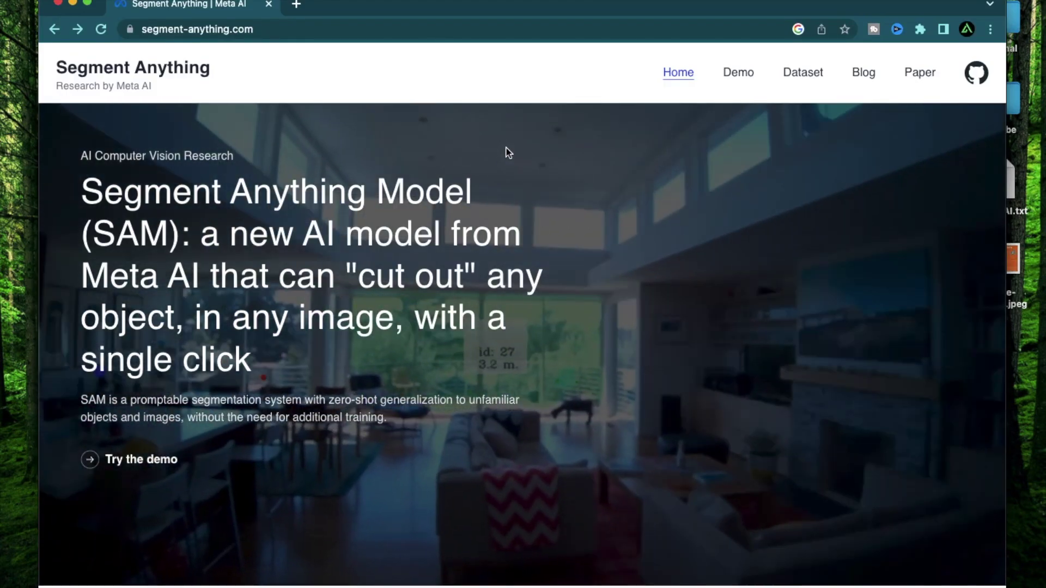
- Return to the browser and open the Demo page showing the sample corgi photo
key(ctrl+Left)
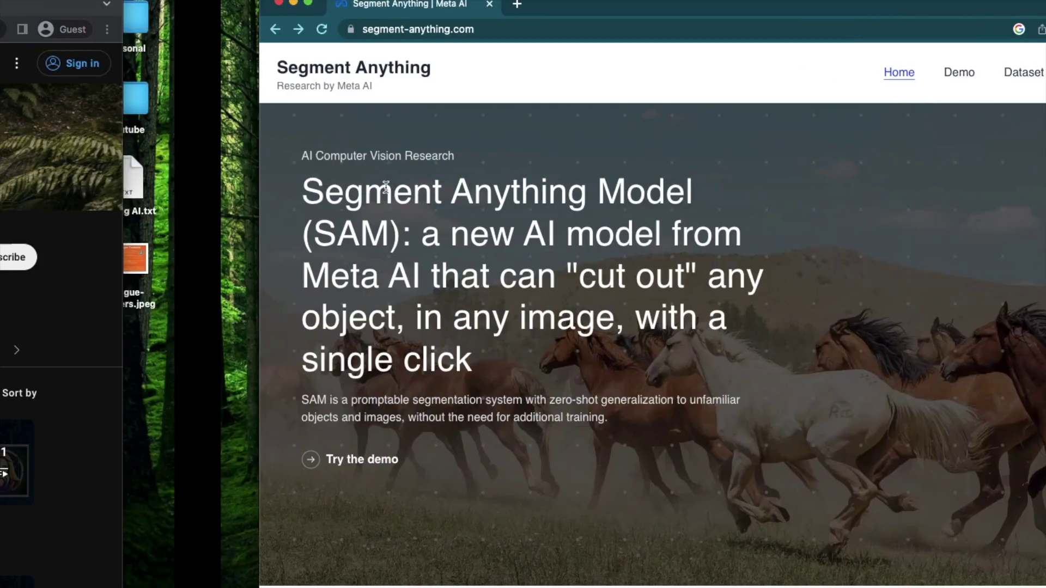
scroll(536, 239, down, 2)
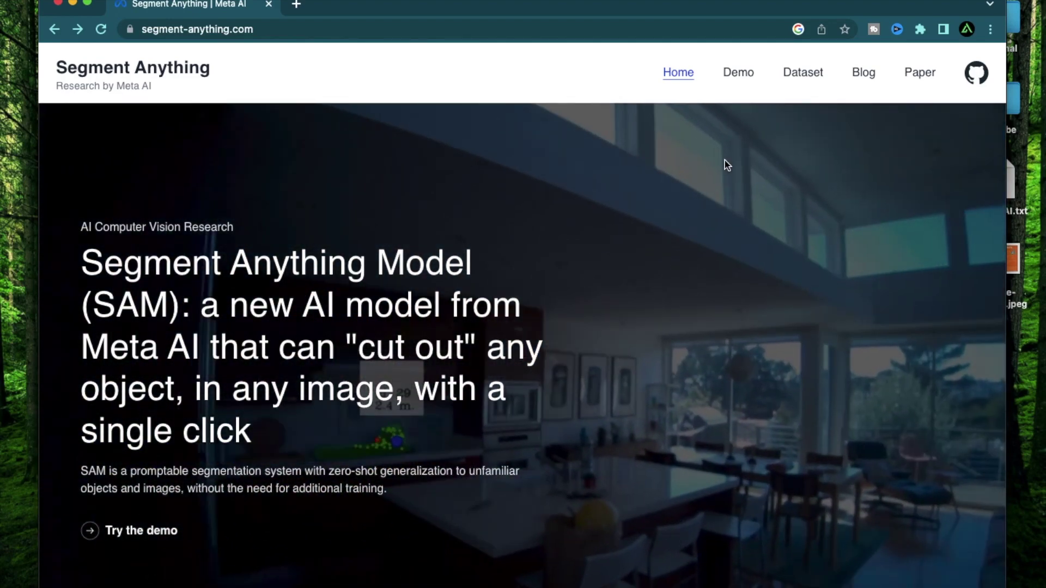
click(739, 83)
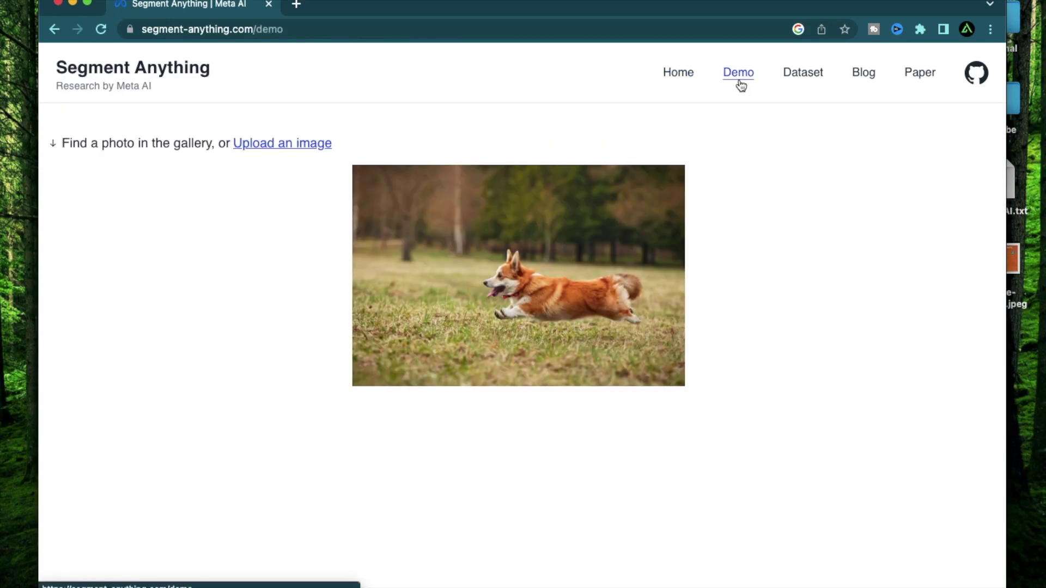
- Load the gallery photo of the dog in candy-cane antlers and round red glasses
scroll(529, 411, down, 10)
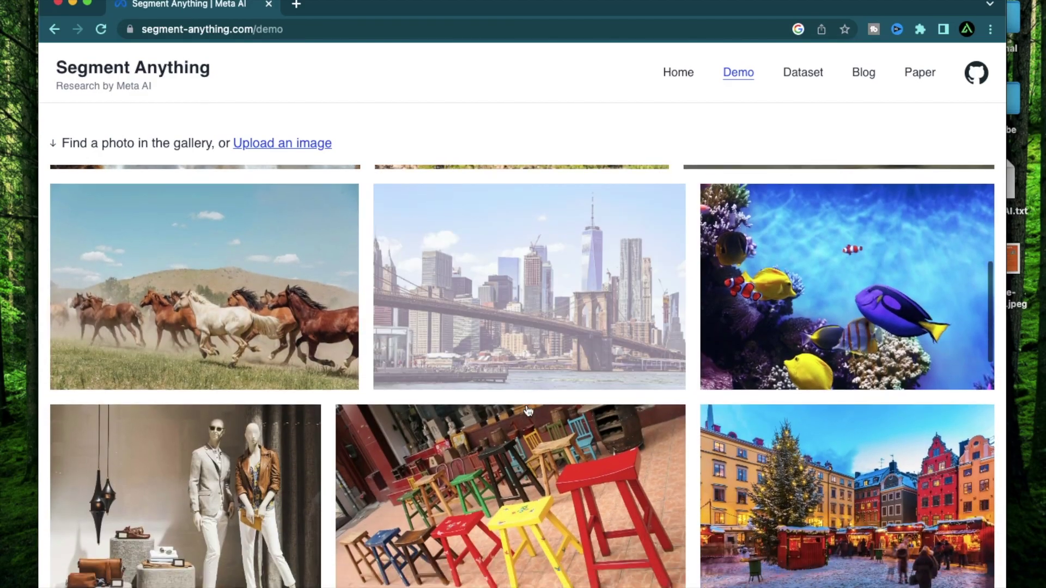
scroll(528, 411, down, 20)
scroll(528, 411, up, 1)
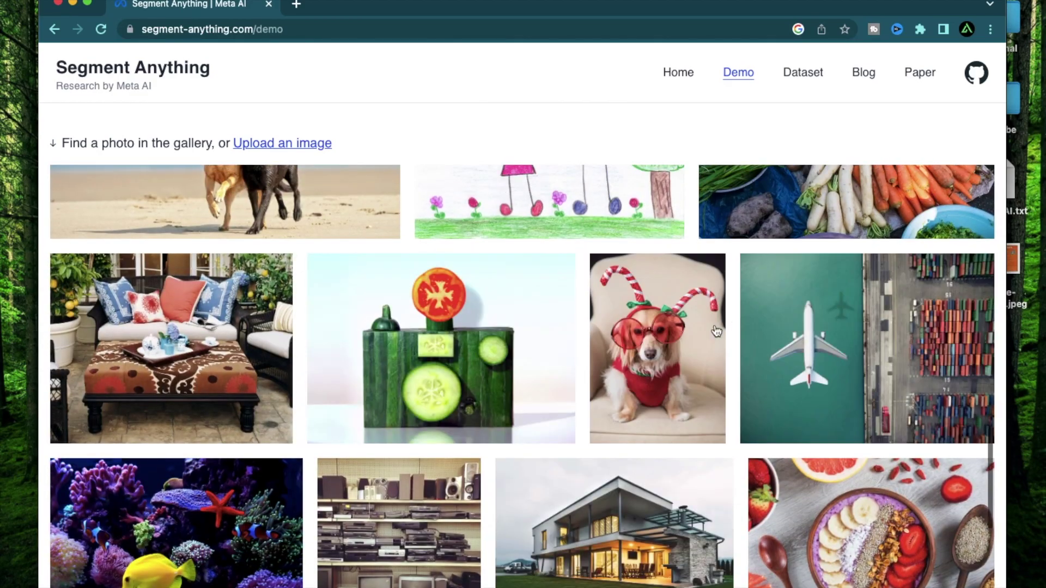
click(683, 344)
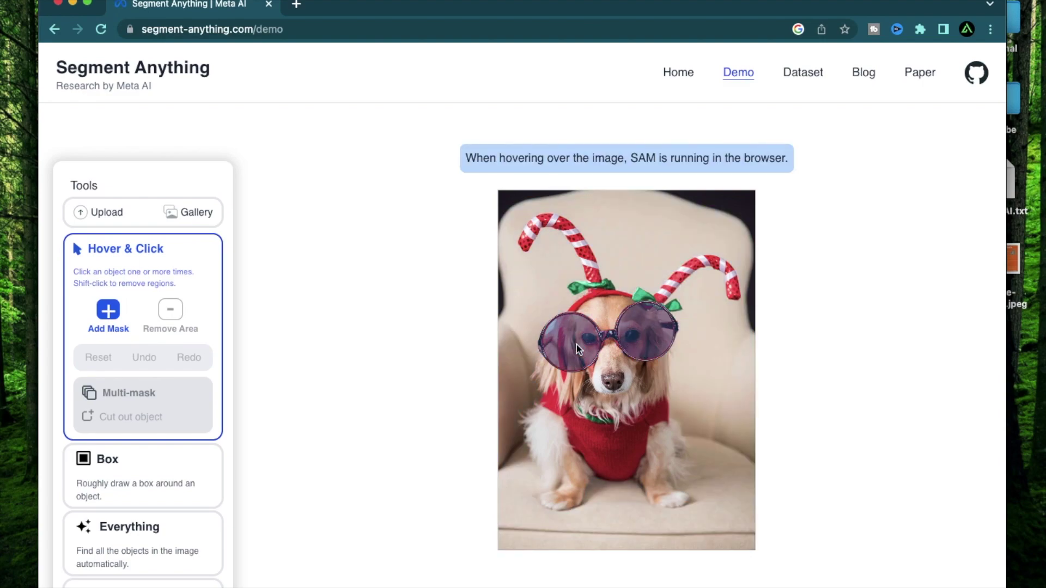
- Mask the dog's red glasses and turn them into a cut-out
click(577, 344)
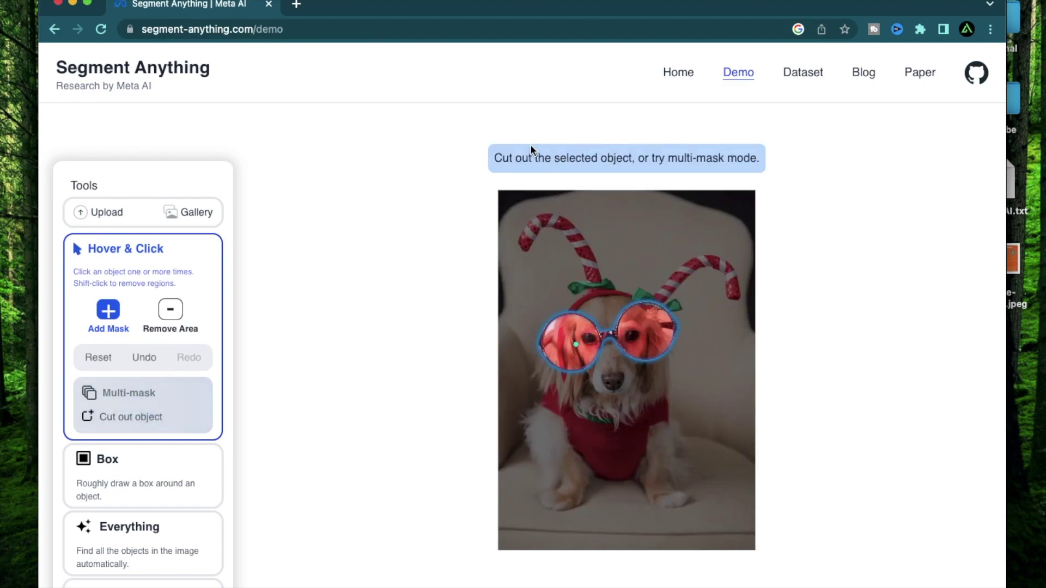
scroll(531, 150, up, 5)
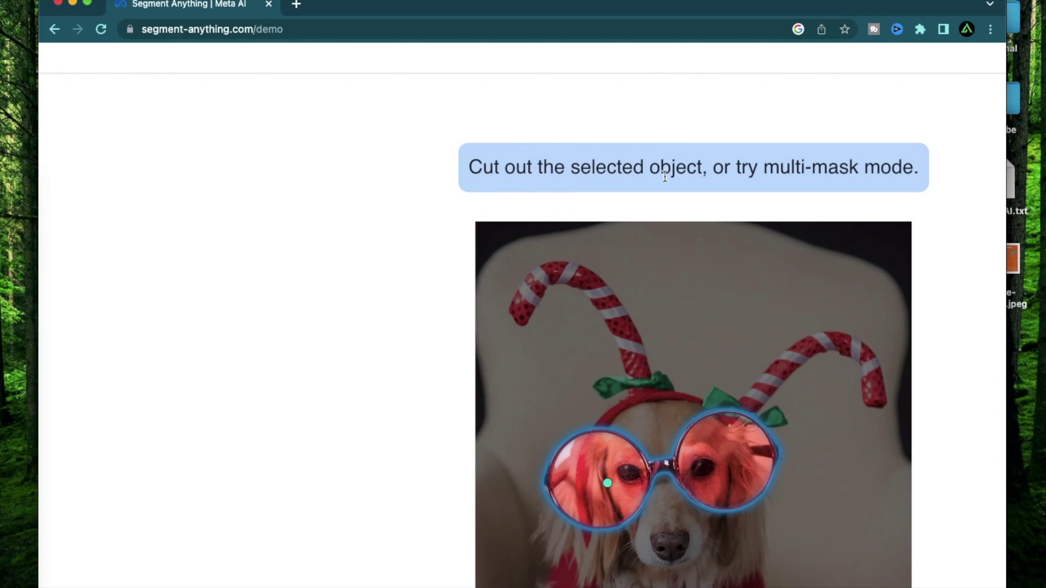
scroll(665, 176, down, 5)
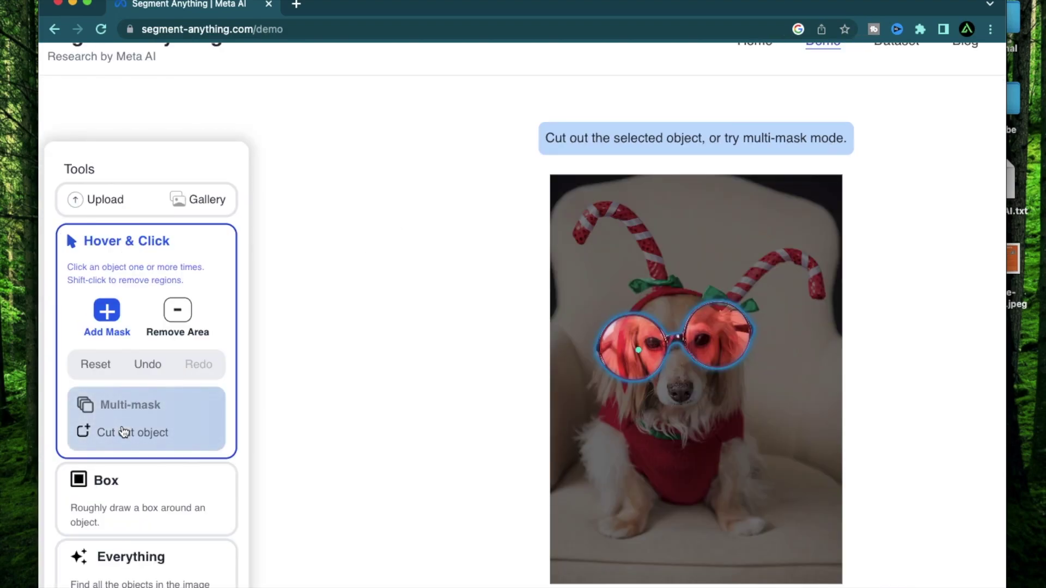
click(125, 432)
scroll(124, 431, up, 5)
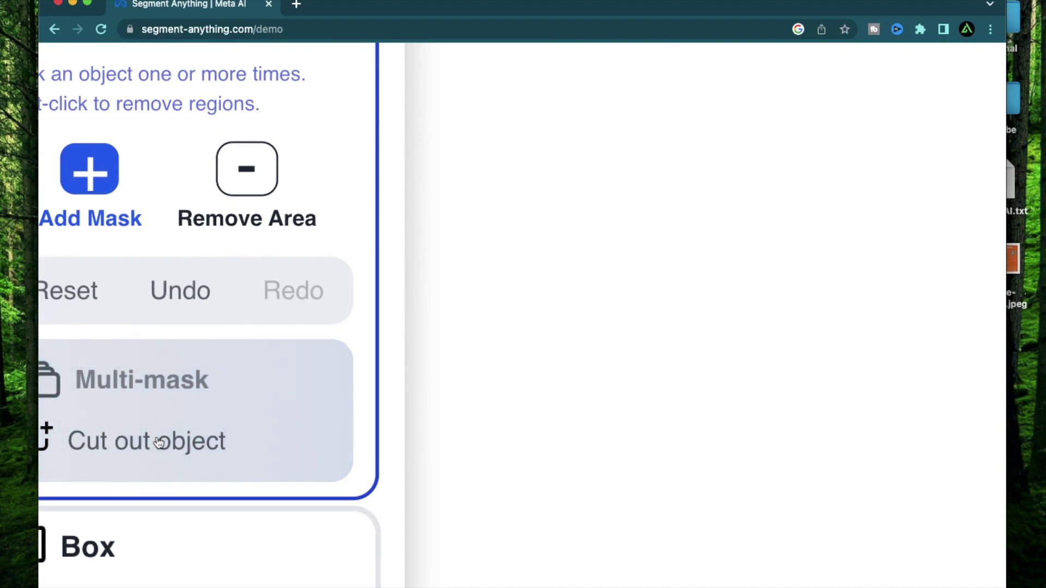
scroll(159, 442, down, 5)
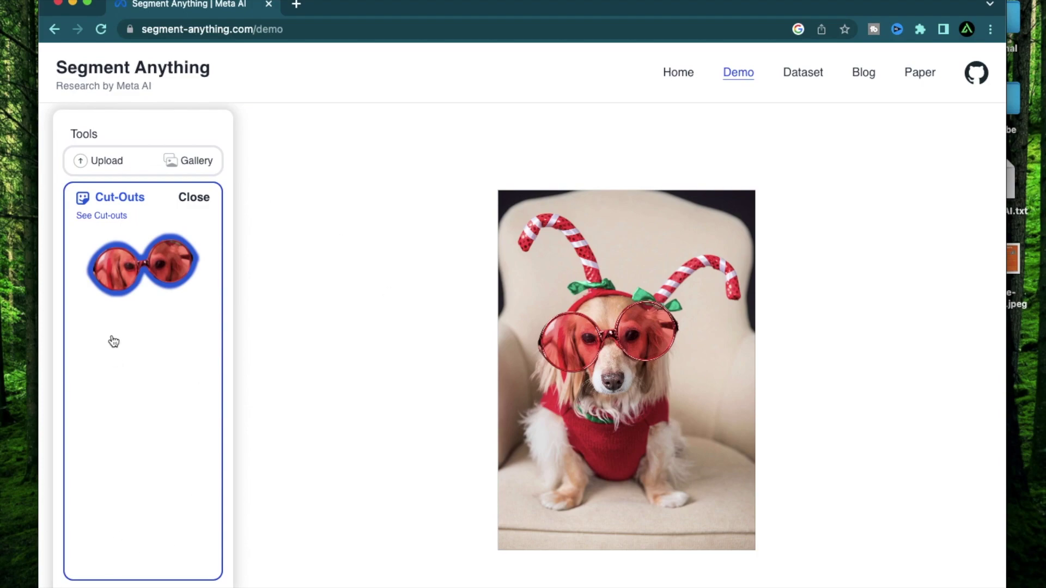
right_click(119, 274)
- Save the glasses cut-out to the Desktop as sunglasses.png and select the saved file
click(141, 296)
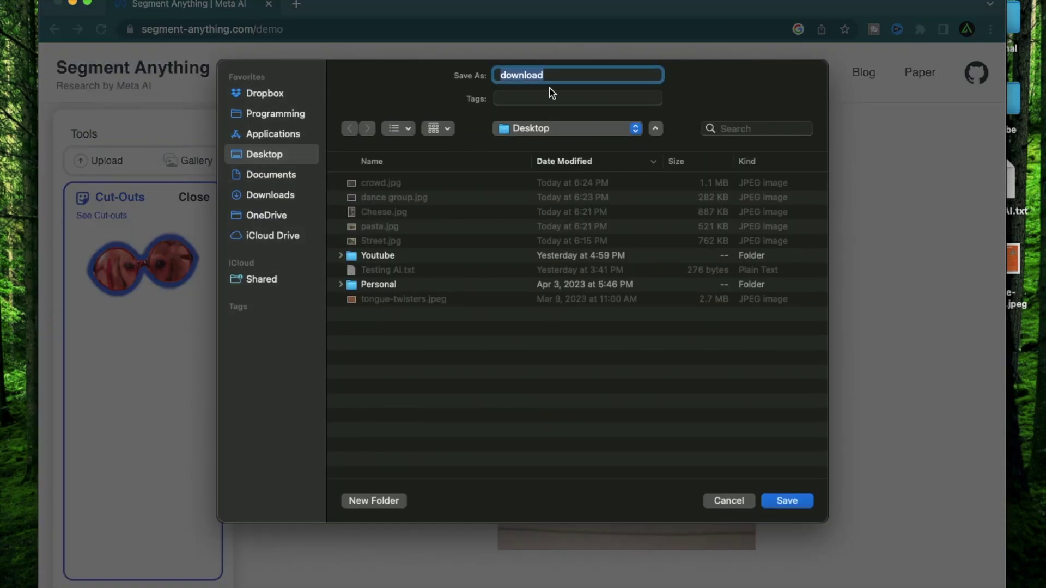
text(sunglasses)
click(789, 500)
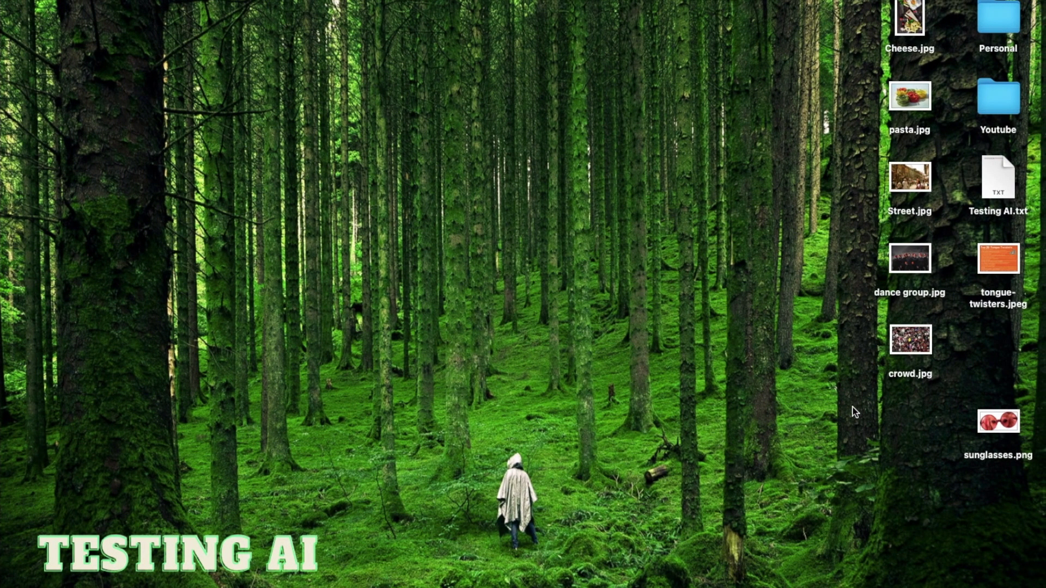
click(998, 422)
- Quick Look sunglasses.png to check the cut-out, then close the preview
key(space)
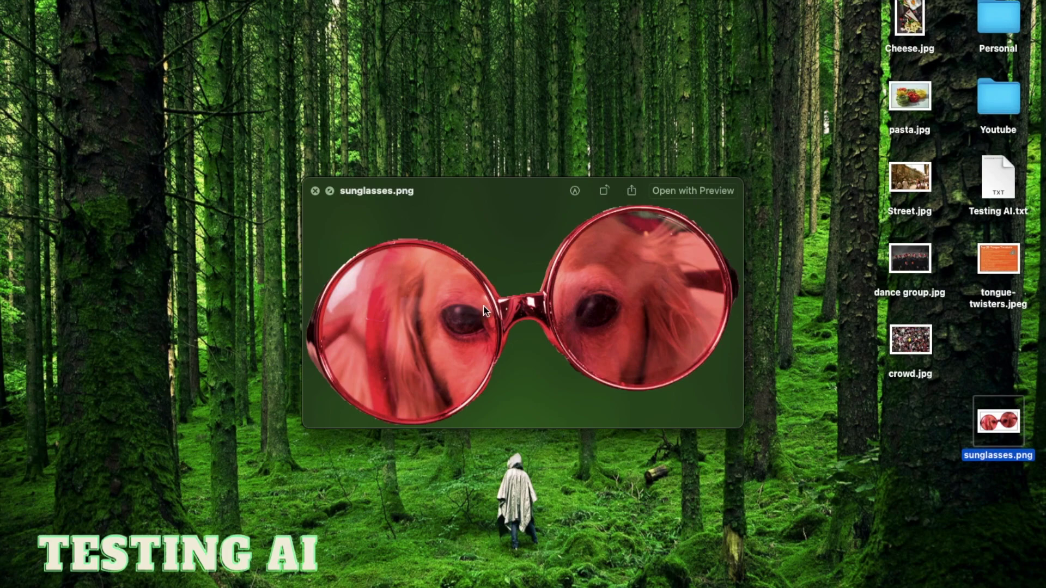
key(space)
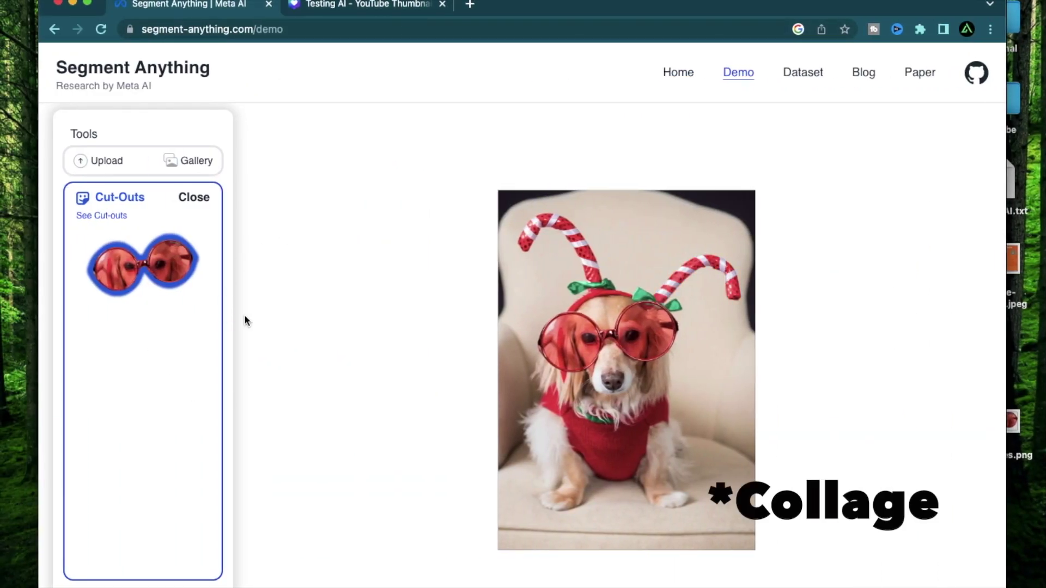
- Upload Cheese.jpg from the Desktop into the demo in place of the dog photo
click(202, 200)
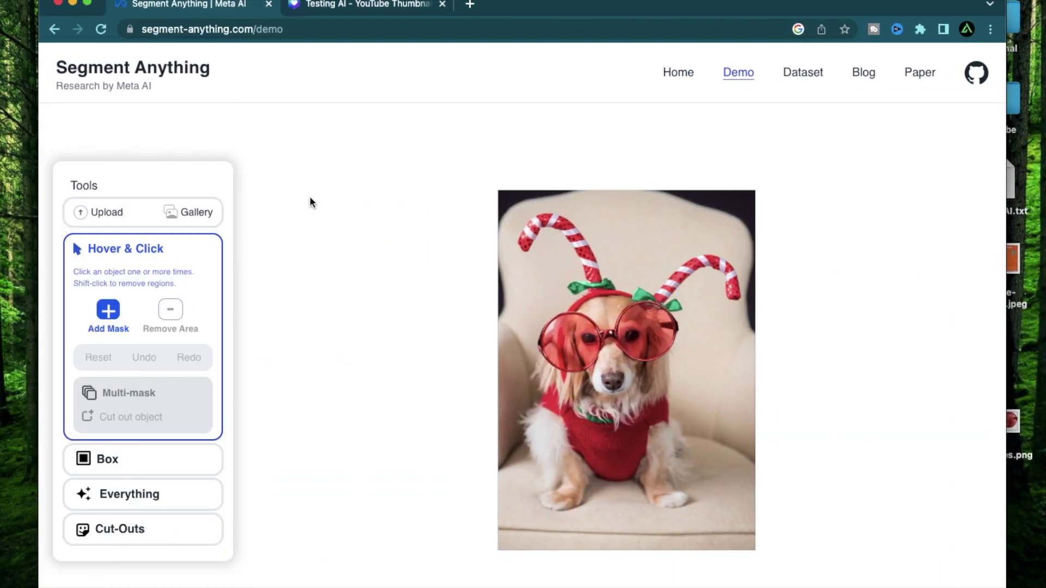
click(114, 217)
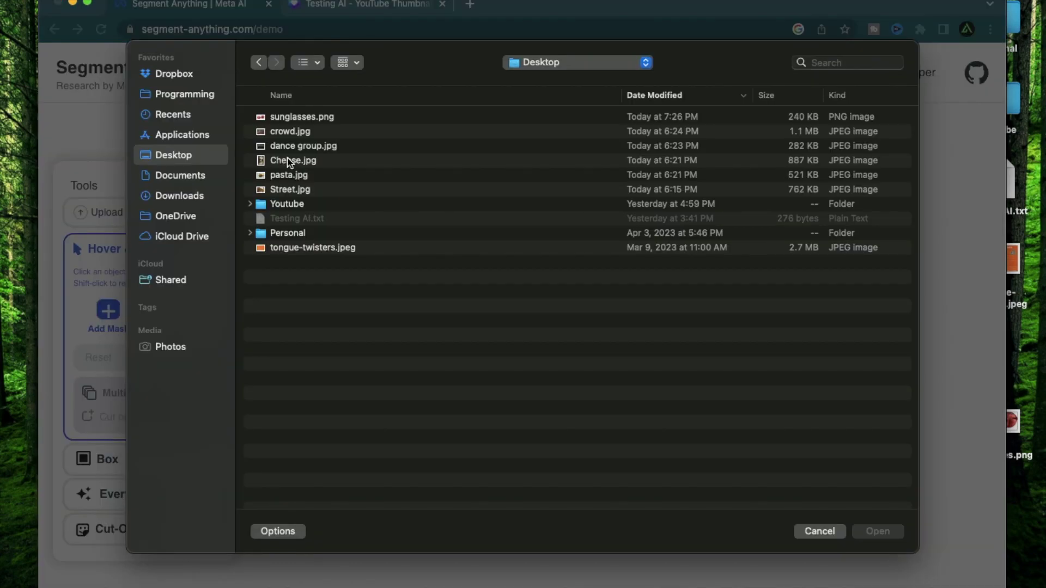
click(289, 162)
click(878, 531)
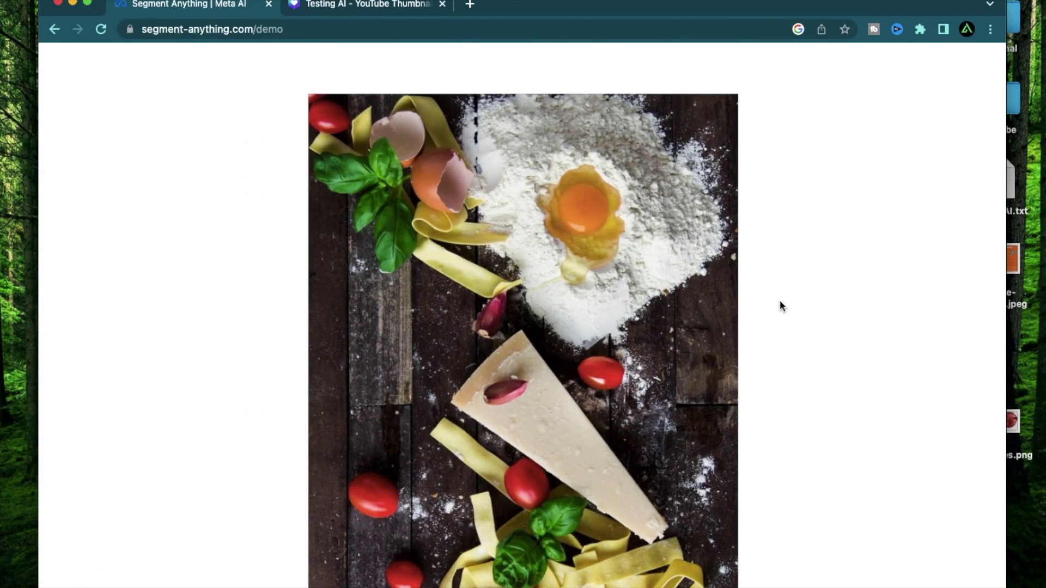
click(491, 213)
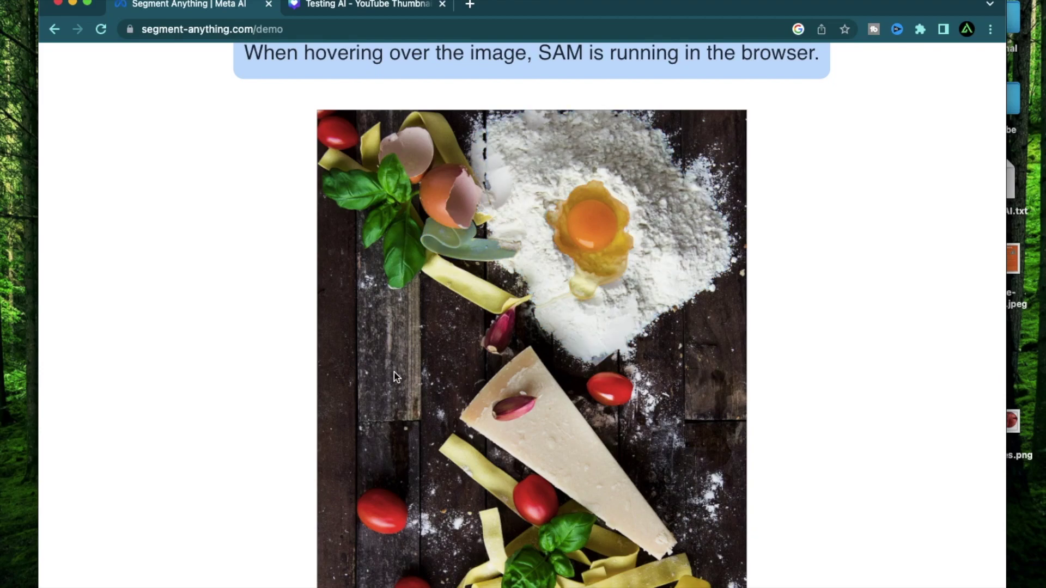
scroll(397, 378, down, 5)
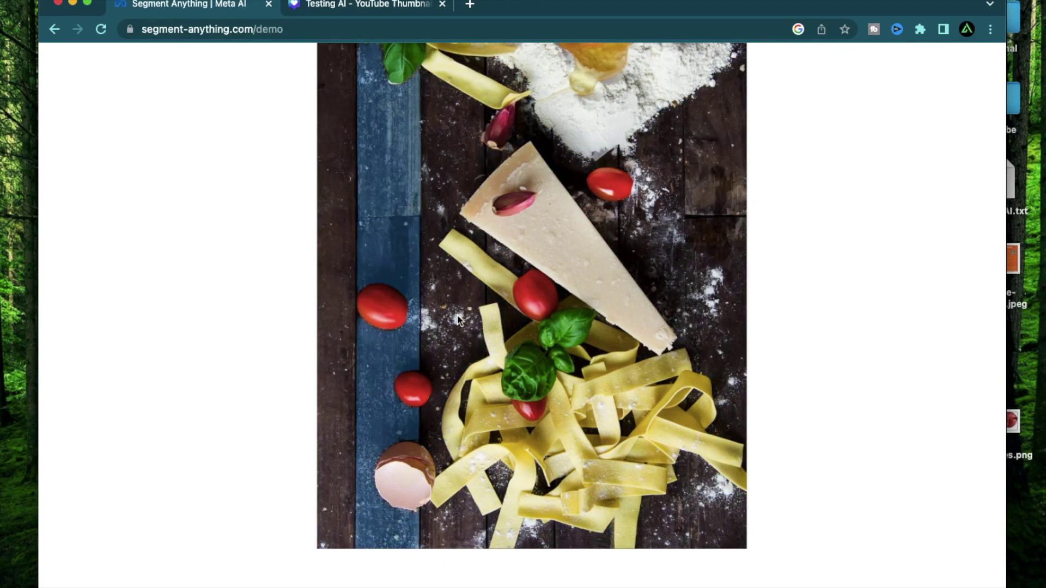
scroll(457, 318, up, 5)
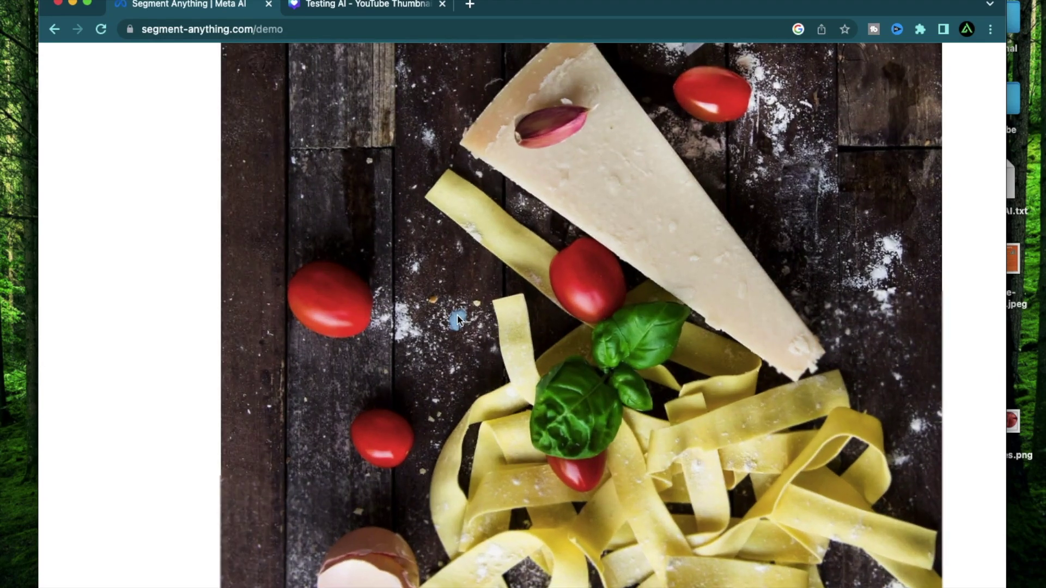
scroll(150, 217, up, 5)
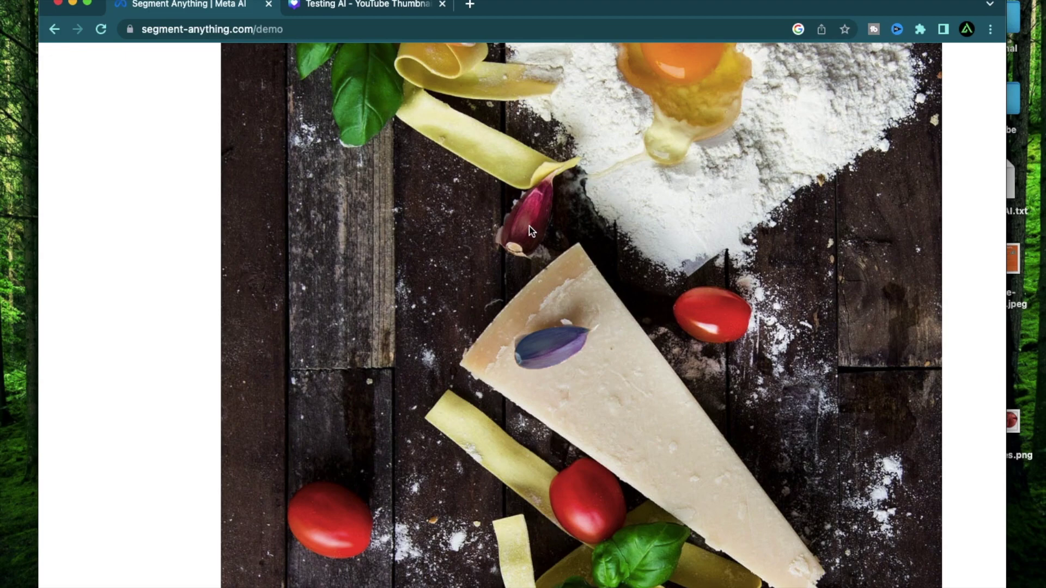
scroll(531, 231, down, 6)
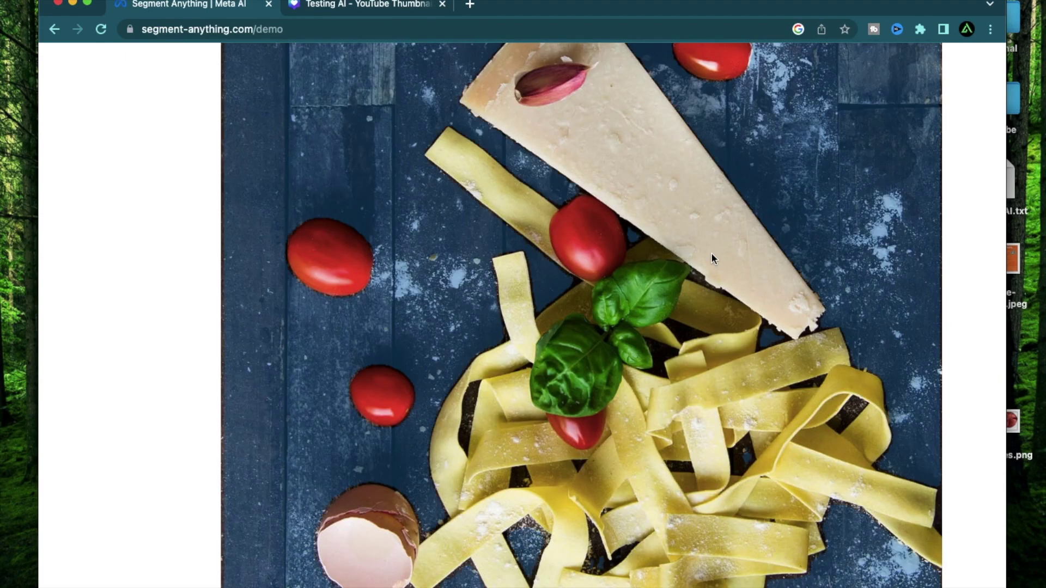
scroll(711, 253, down, 3)
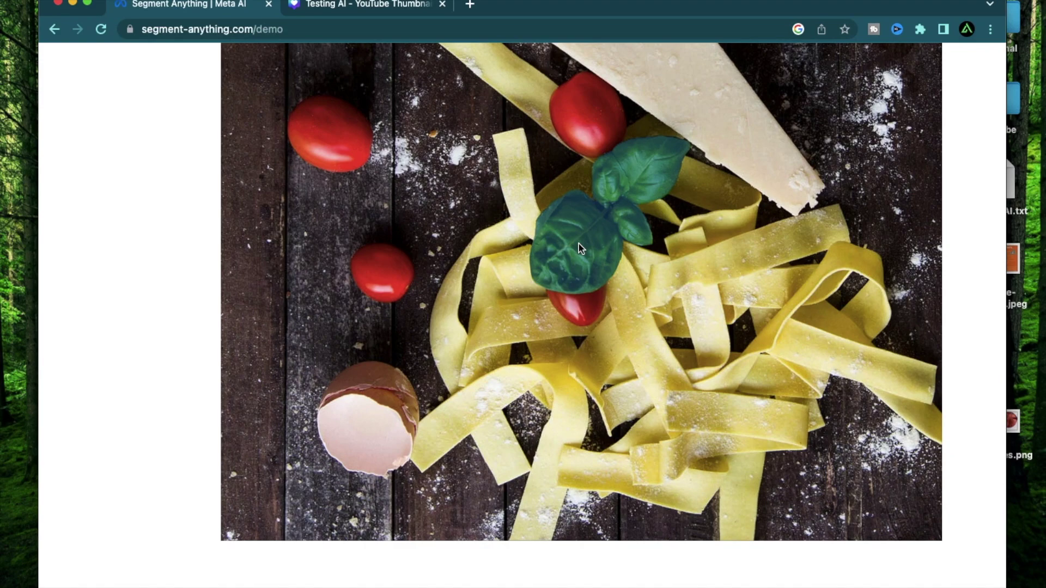
- Cut out both basil sprigs: the one on the pasta and the one top-left
click(578, 243)
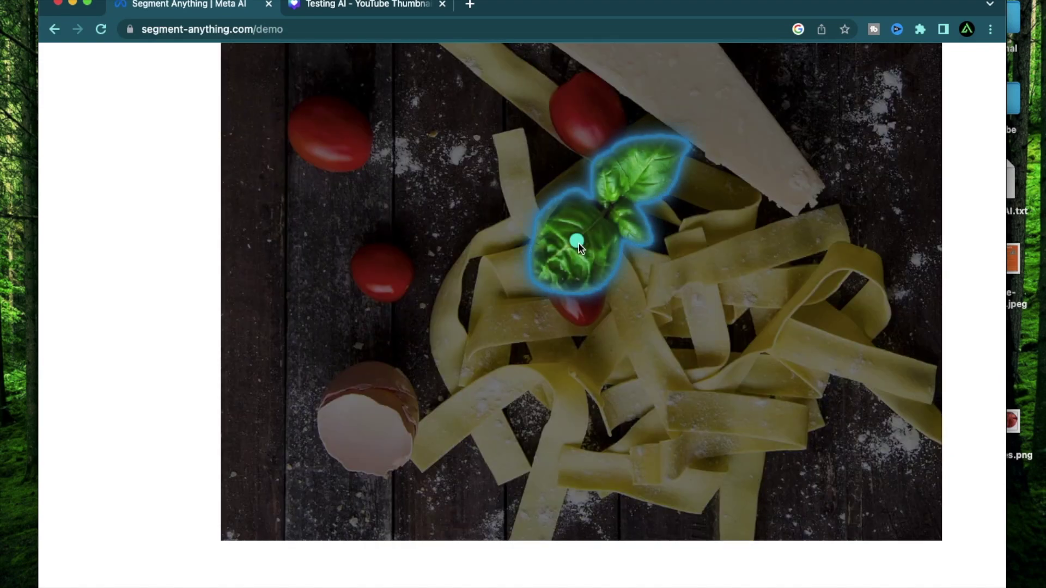
scroll(627, 194, down, 5)
scroll(627, 195, down, 5)
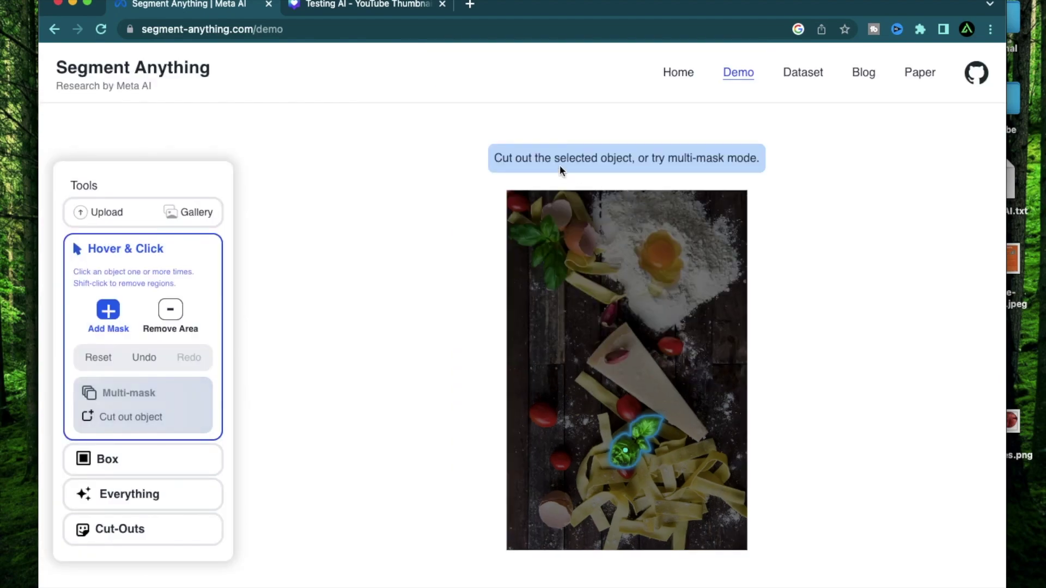
click(125, 426)
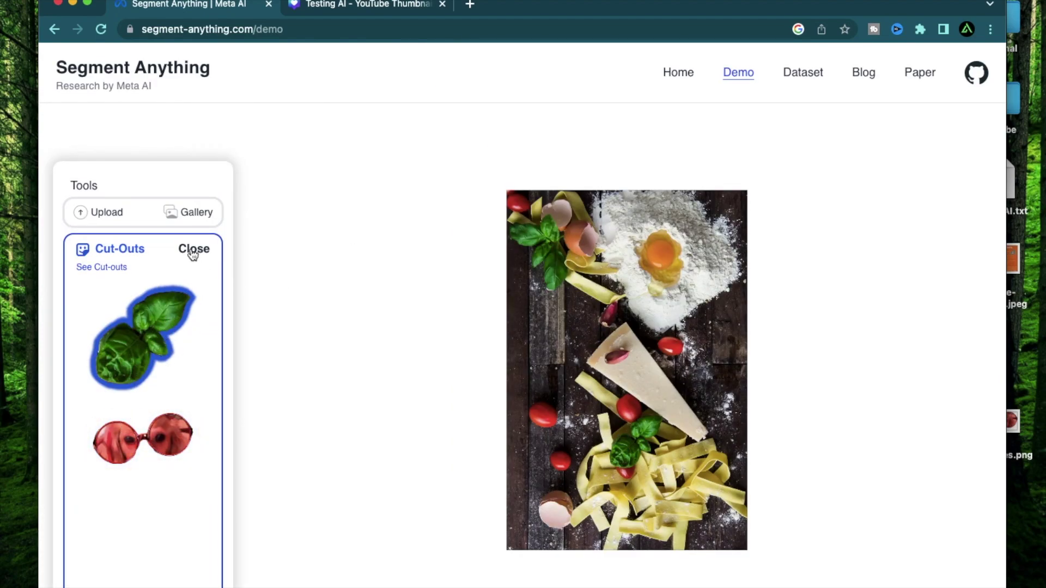
scroll(472, 202, up, 5)
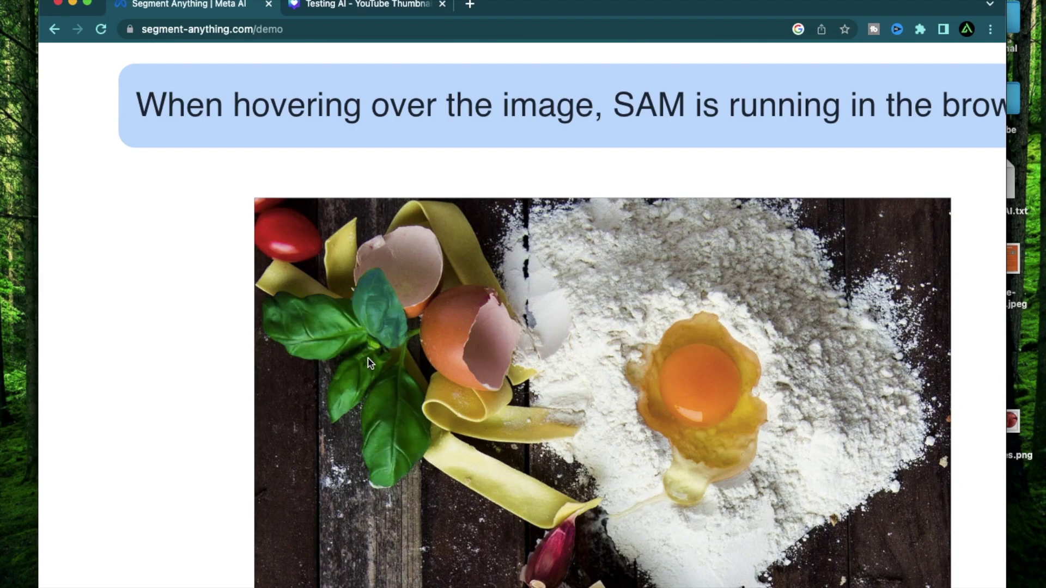
click(383, 388)
scroll(265, 405, down, 5)
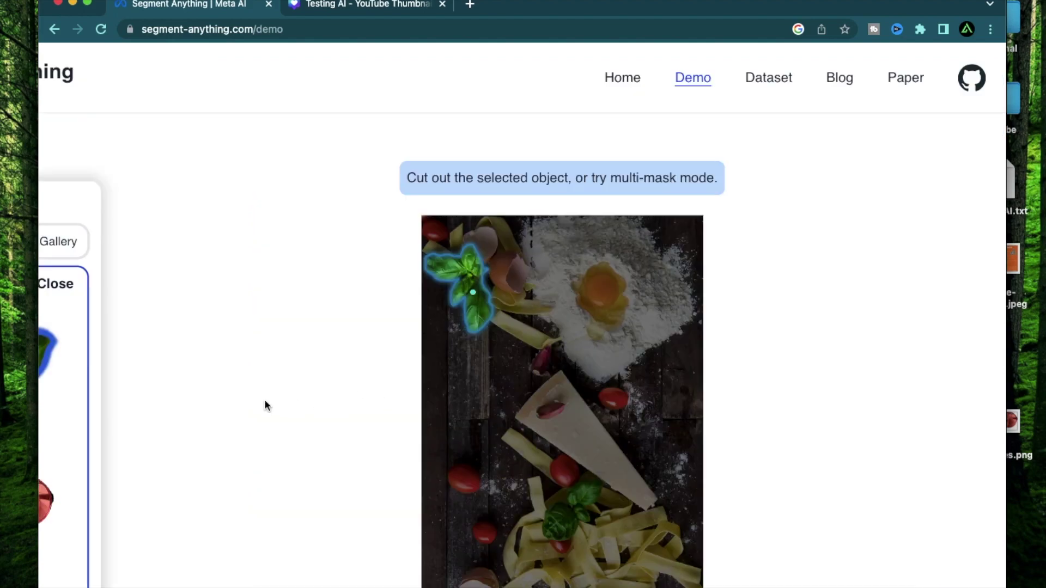
scroll(265, 406, left, 5)
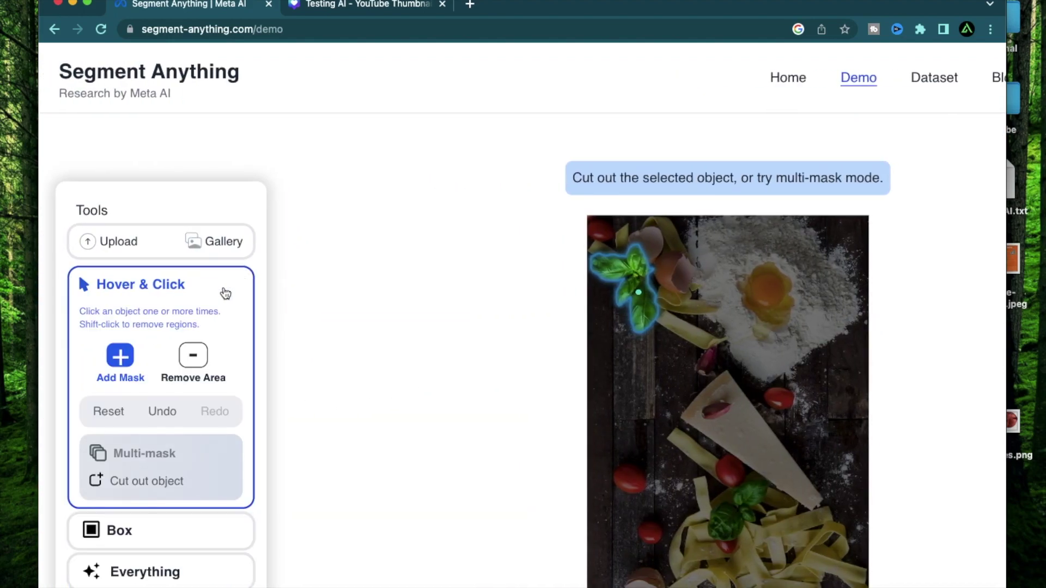
click(137, 484)
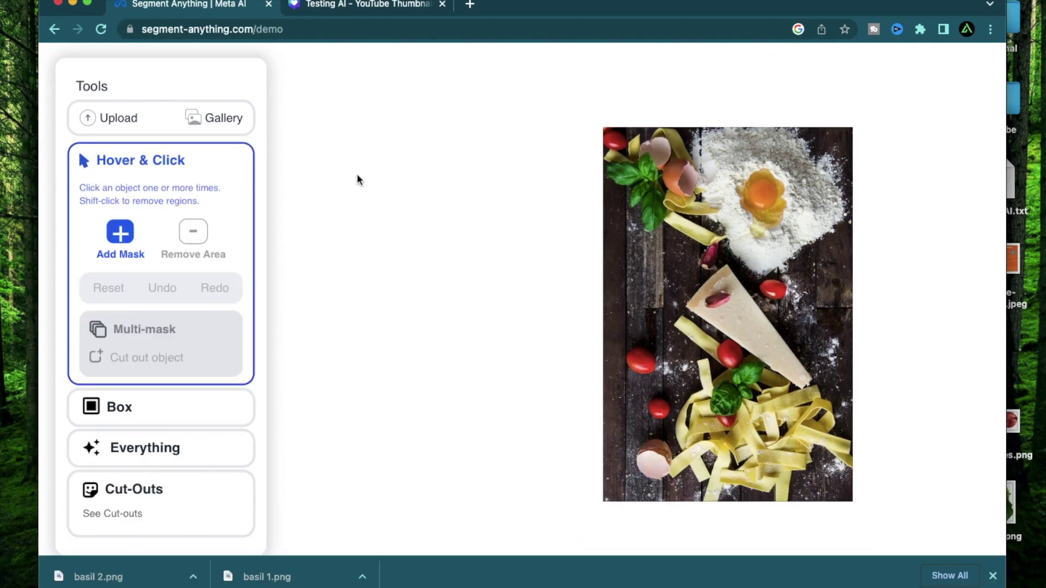
- Upload pasta.jpg and cut out the front green pasta nest
click(108, 117)
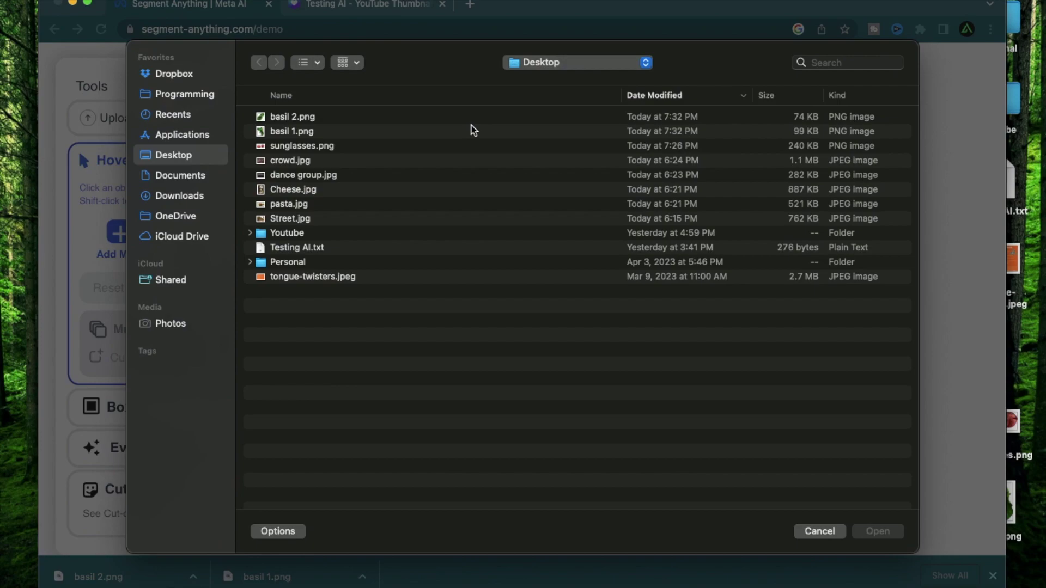
double_click(302, 203)
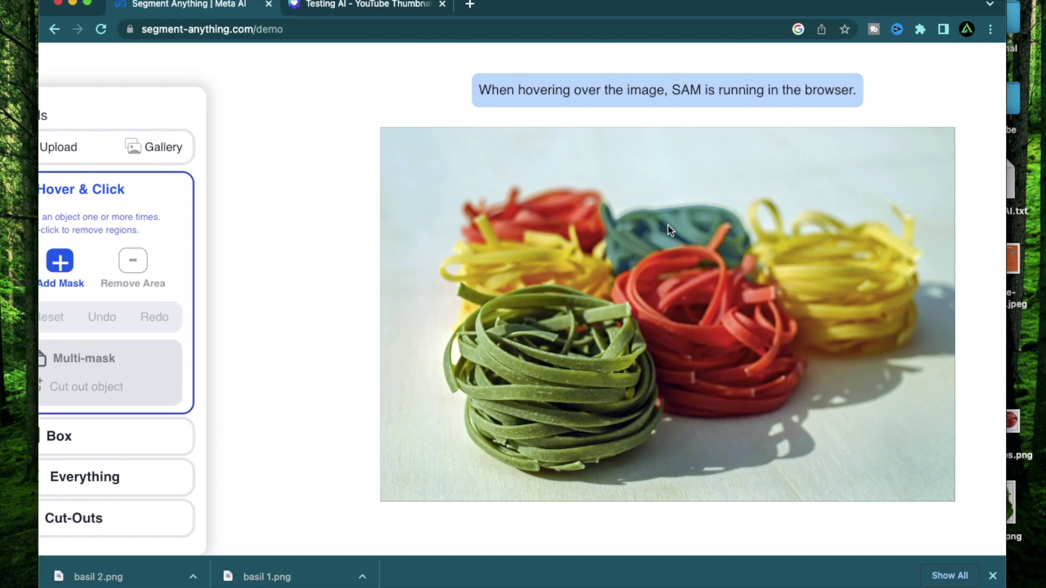
scroll(668, 226, up, 5)
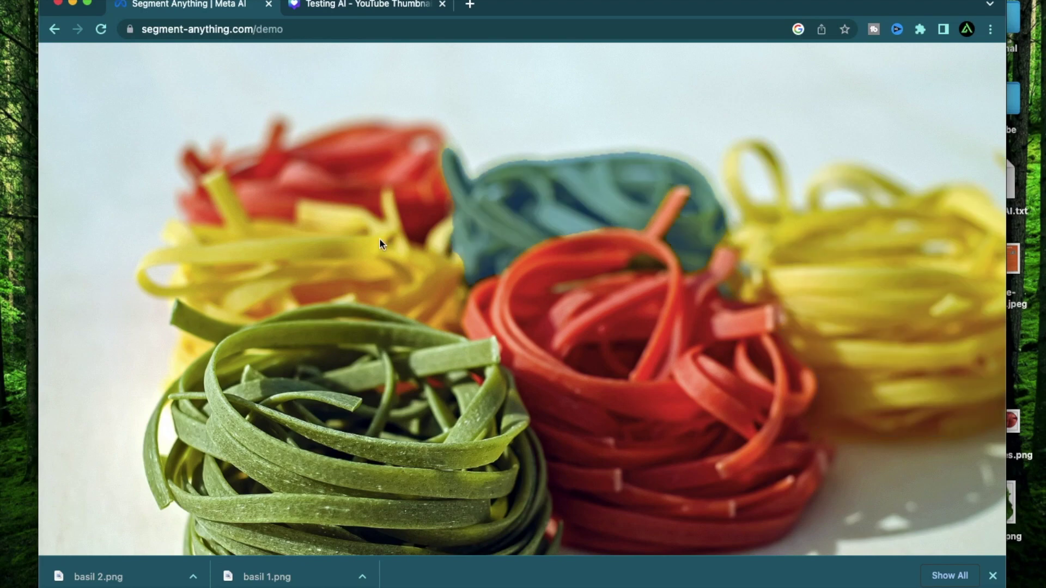
scroll(380, 234, down, 3)
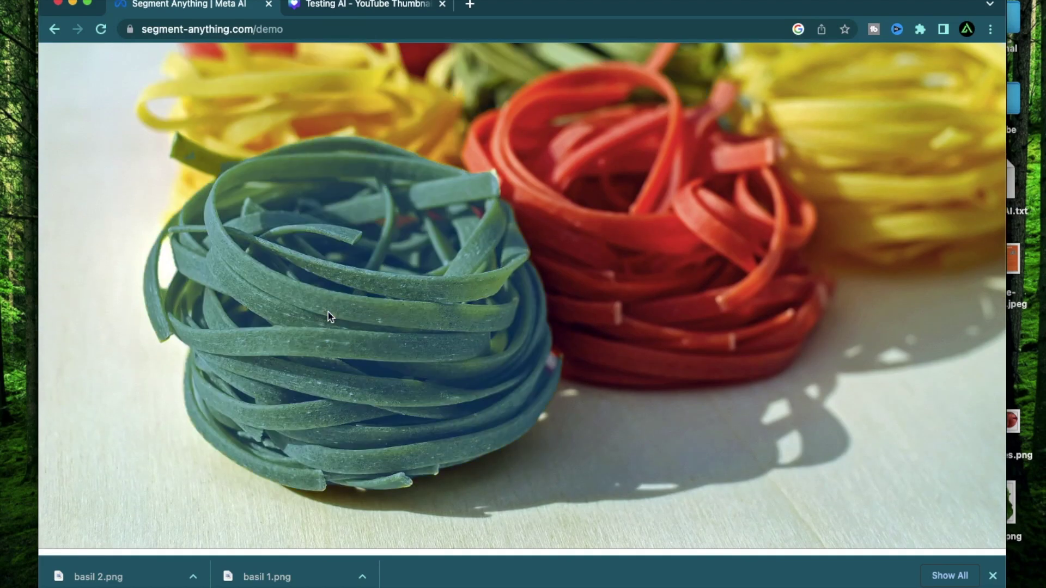
click(328, 312)
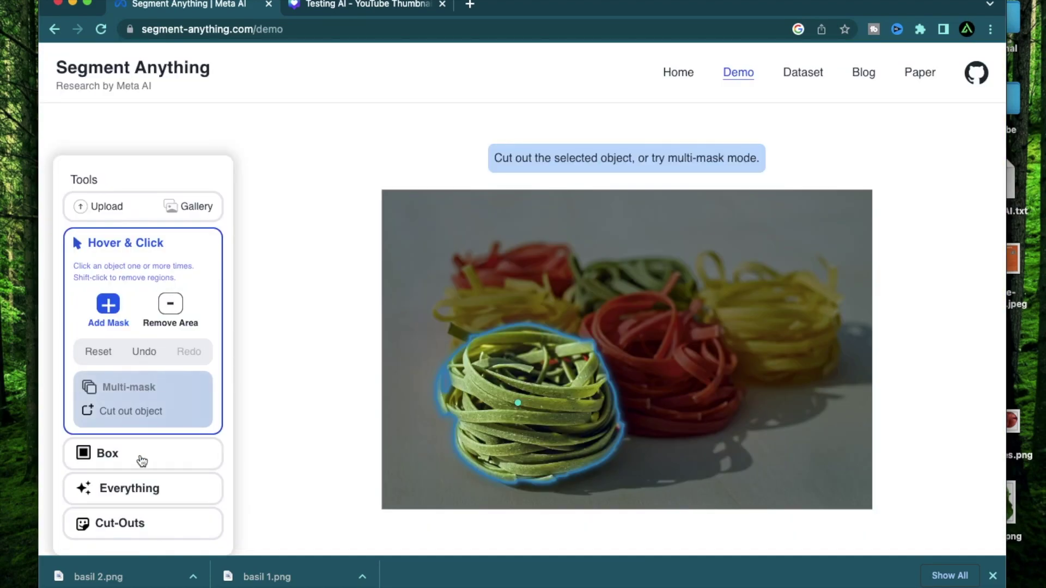
click(128, 413)
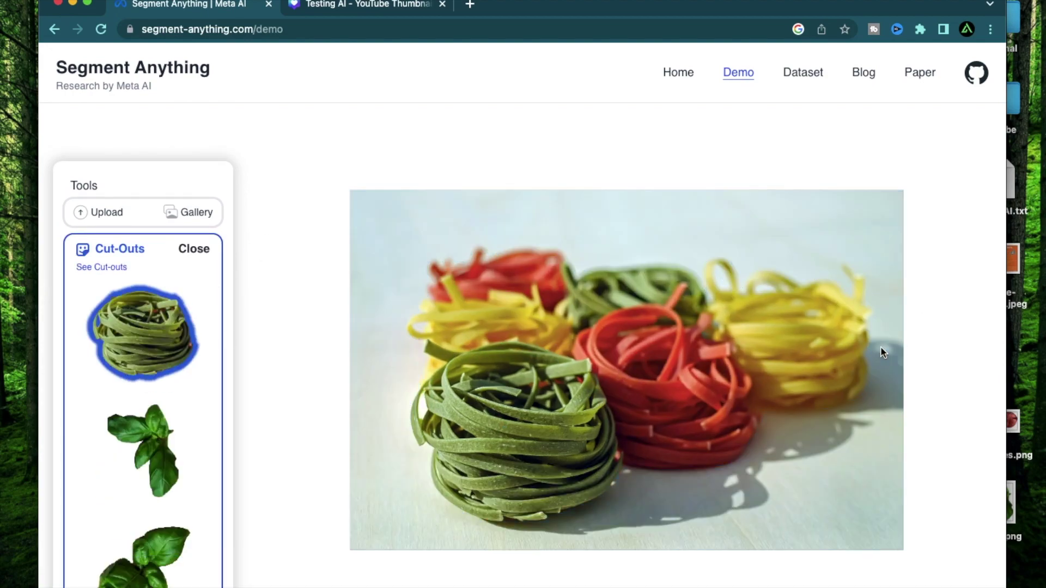
- Mask the pale tabletop surrounding the pasta nests with Hover & Click points
scroll(882, 349, up, 3)
scroll(872, 350, up, 2)
scroll(461, 454, down, 3)
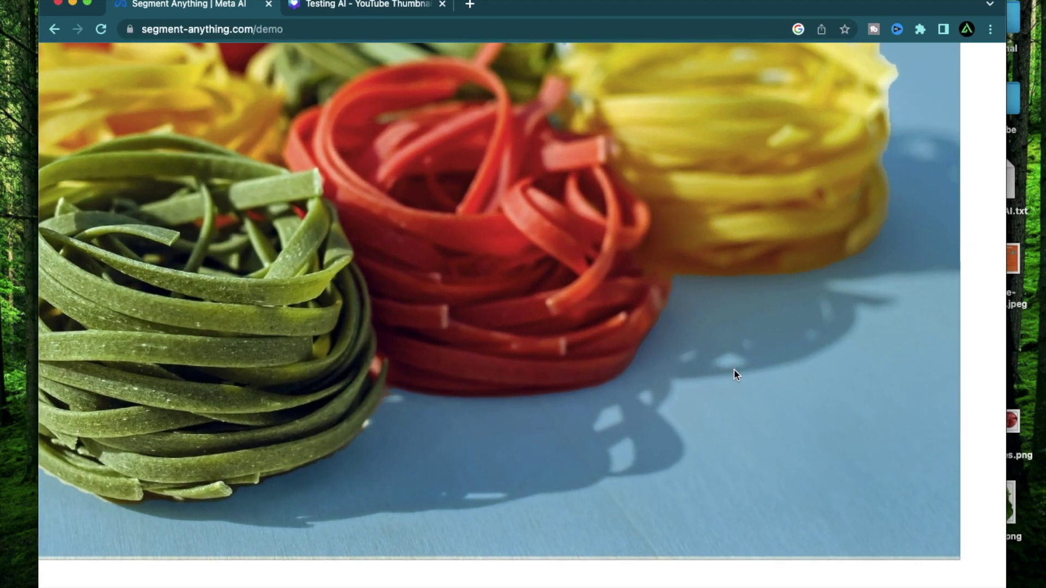
click(733, 368)
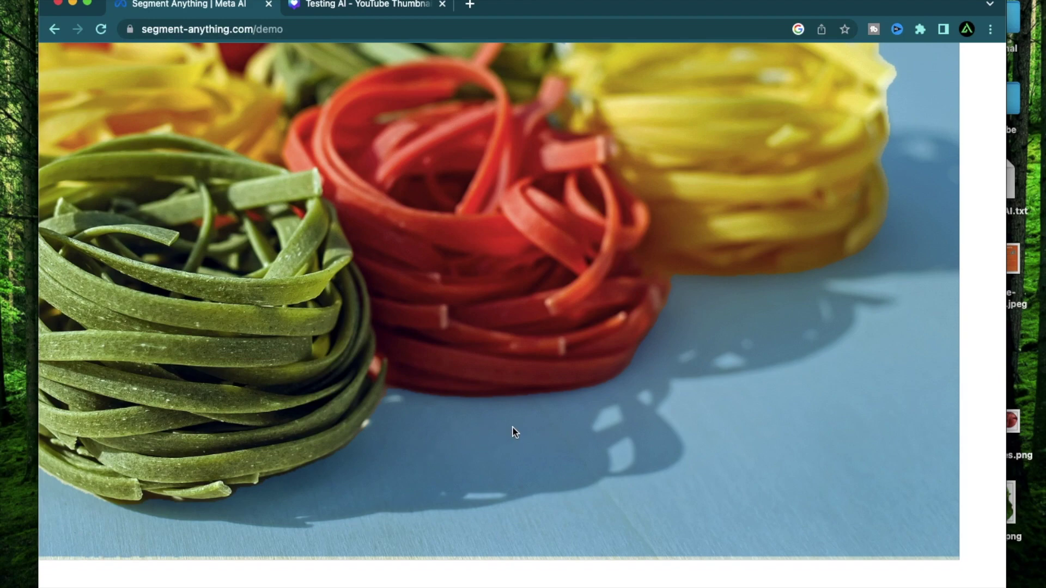
click(513, 428)
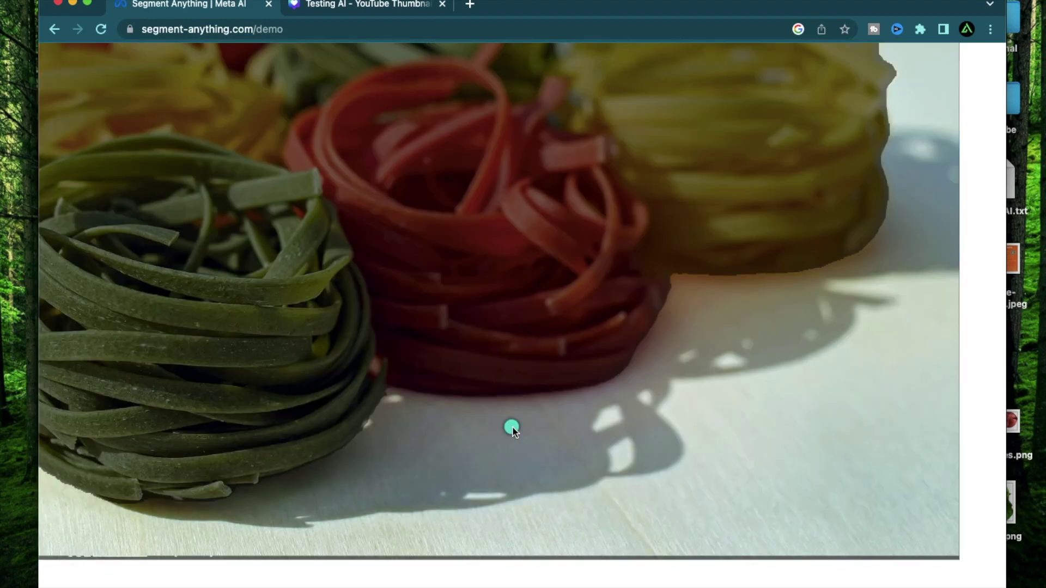
click(116, 217)
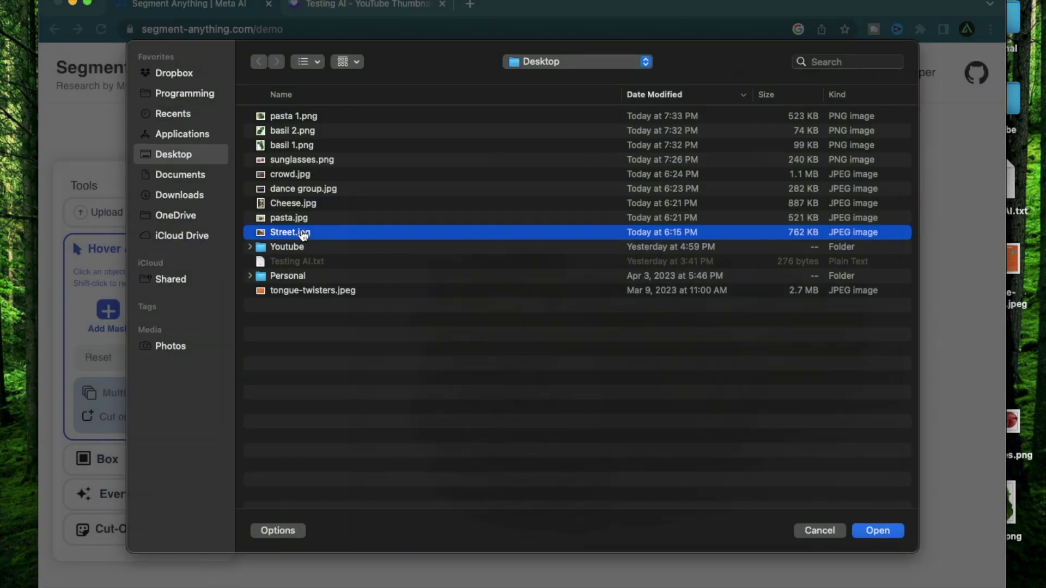
double_click(299, 233)
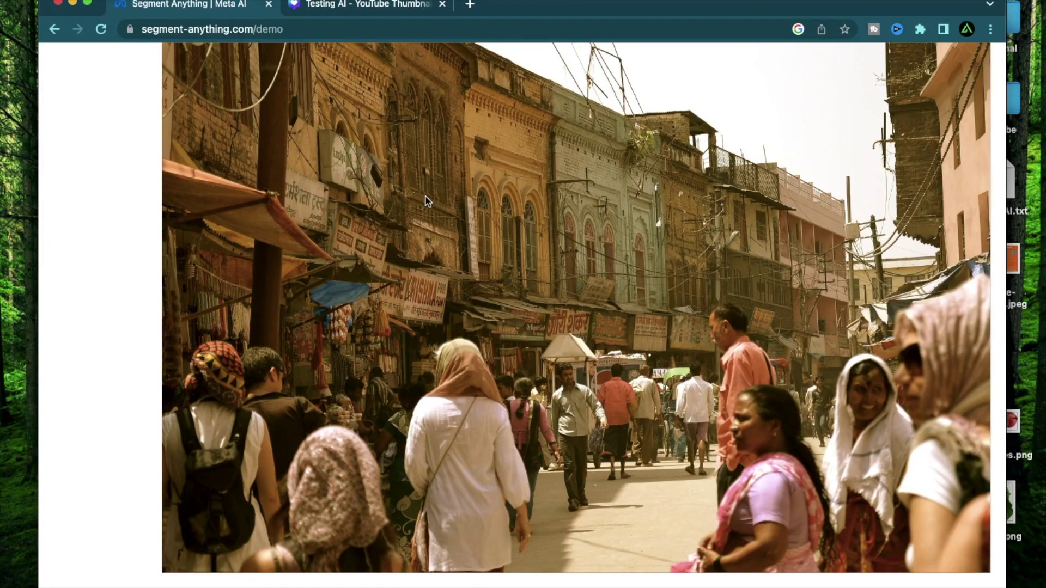
scroll(351, 195, up, 2)
scroll(352, 195, up, 1)
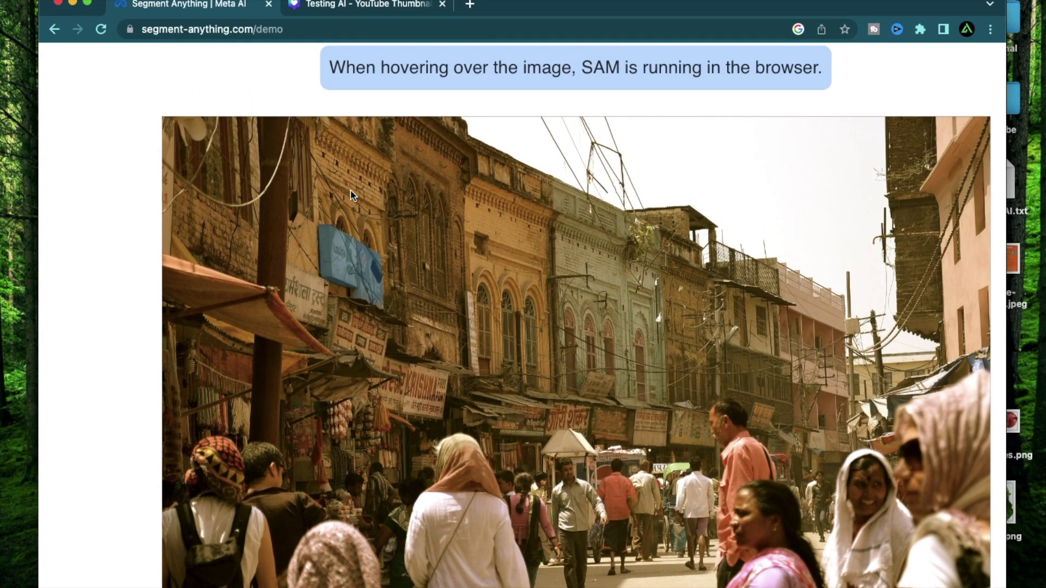
scroll(325, 238, up, 5)
scroll(326, 238, up, 2)
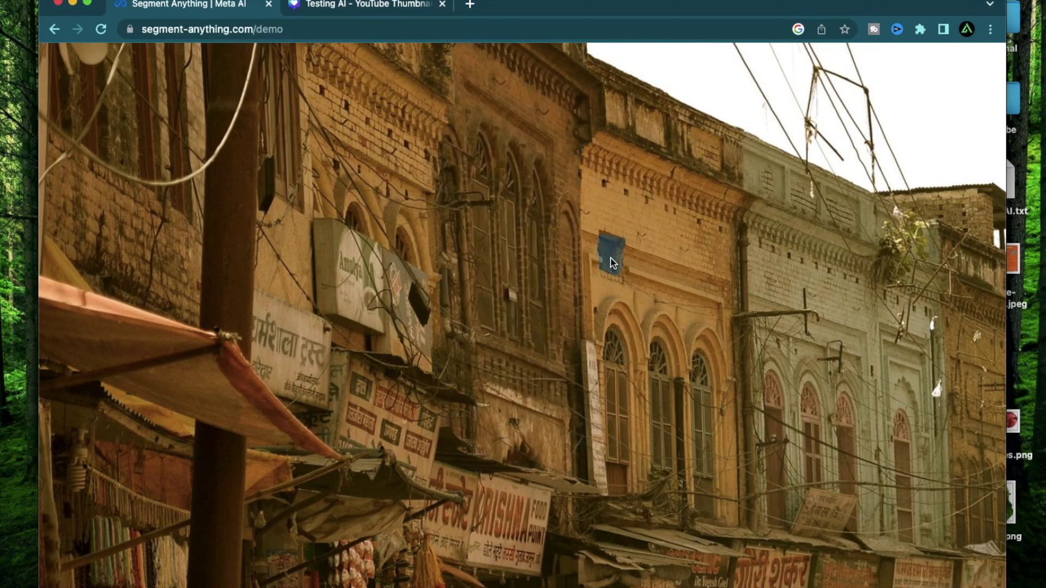
scroll(610, 261, down, 3)
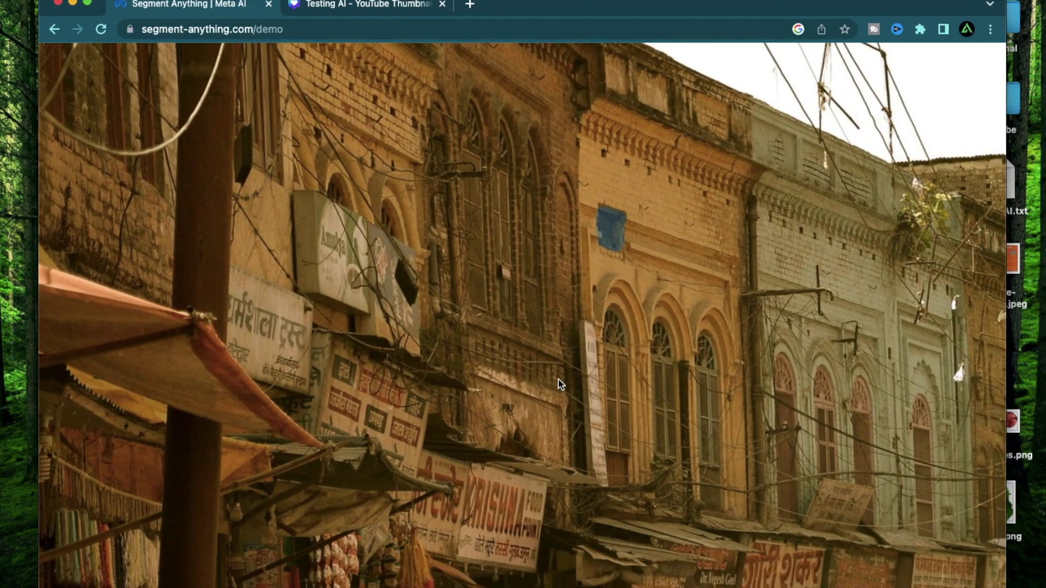
scroll(558, 383, down, 2)
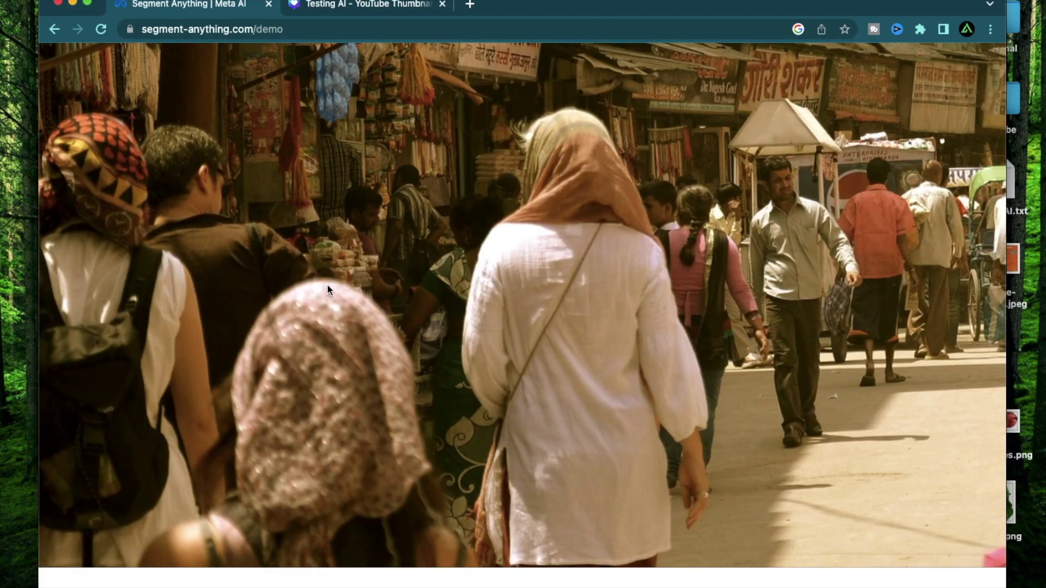
- Mask the smiling woman in the light blue headscarf and cut her out as lady.png
scroll(330, 289, left, 3)
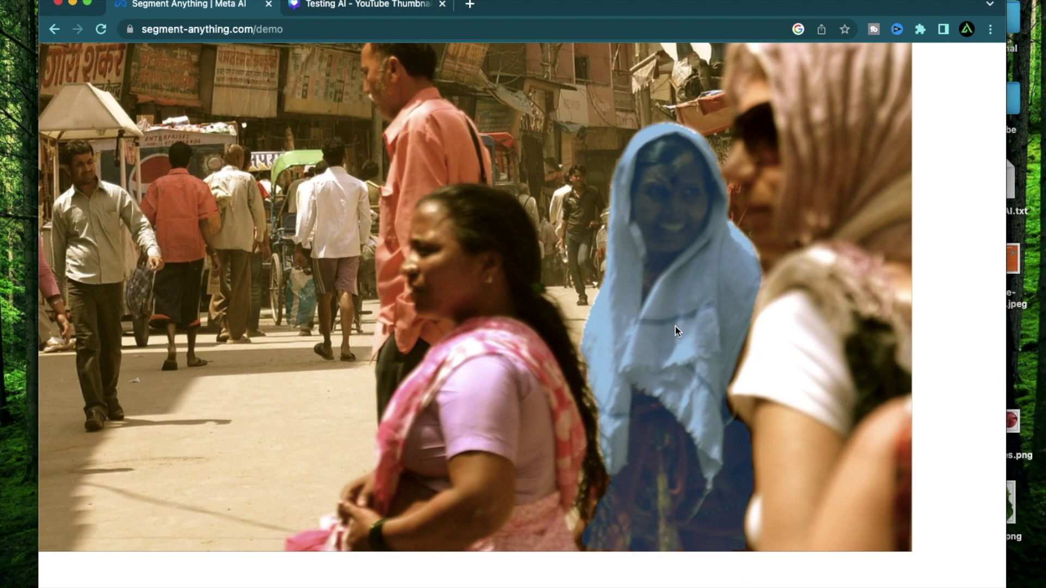
click(675, 325)
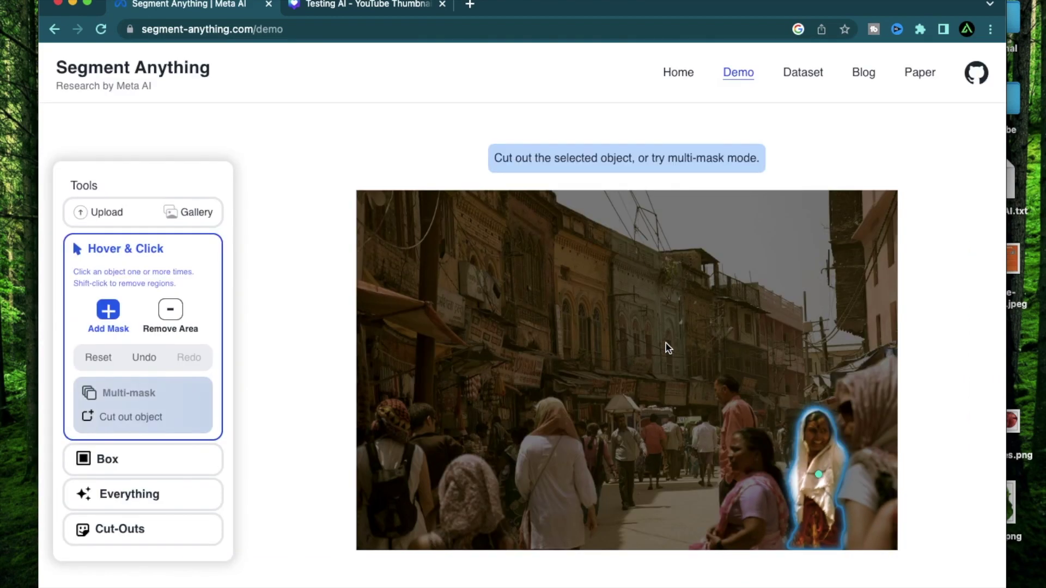
click(154, 420)
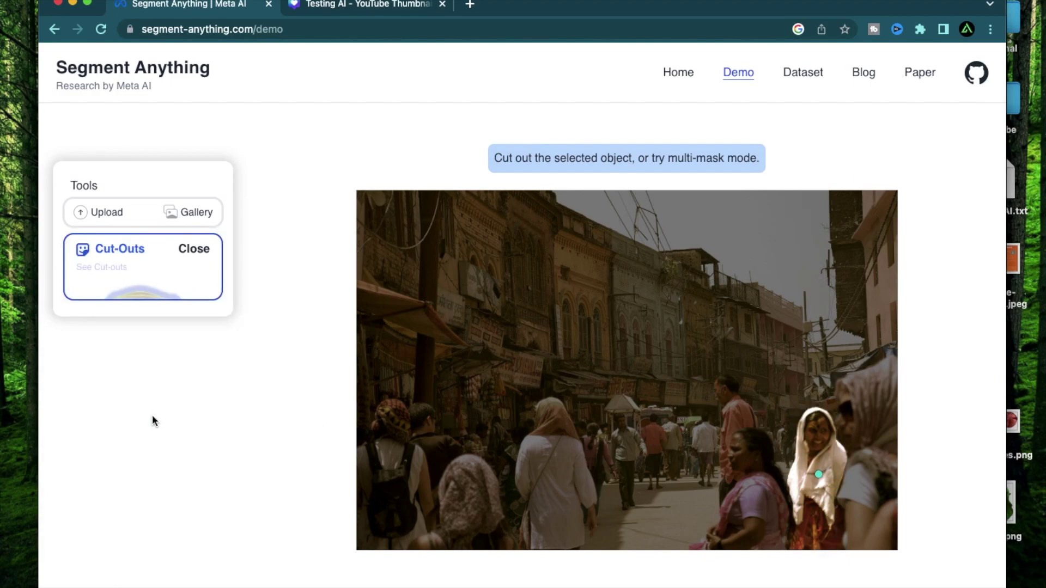
click(107, 212)
- Load dance group.jpg and mask the dark smoky sky above the dancers
double_click(298, 206)
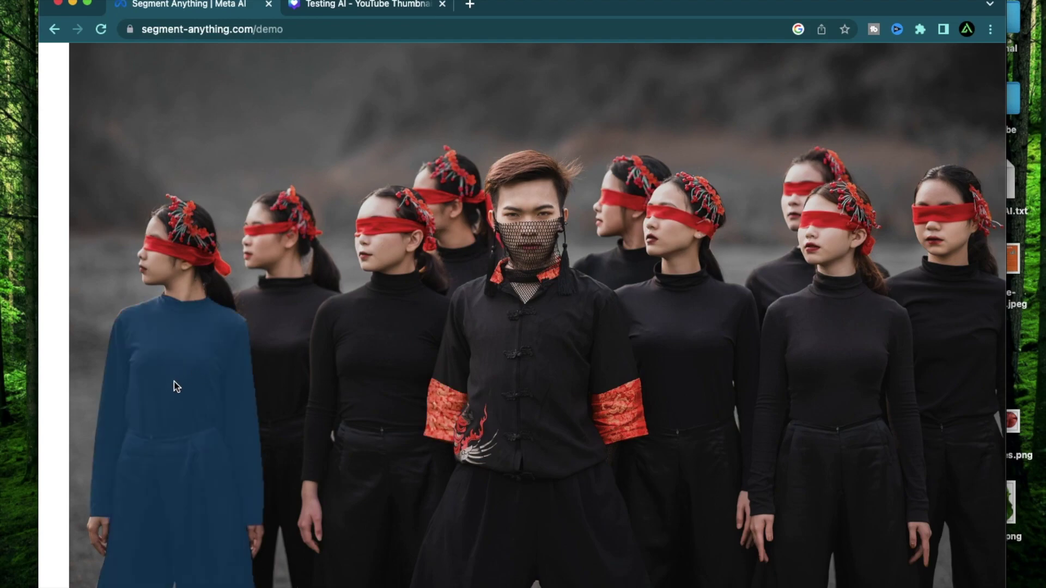
click(172, 384)
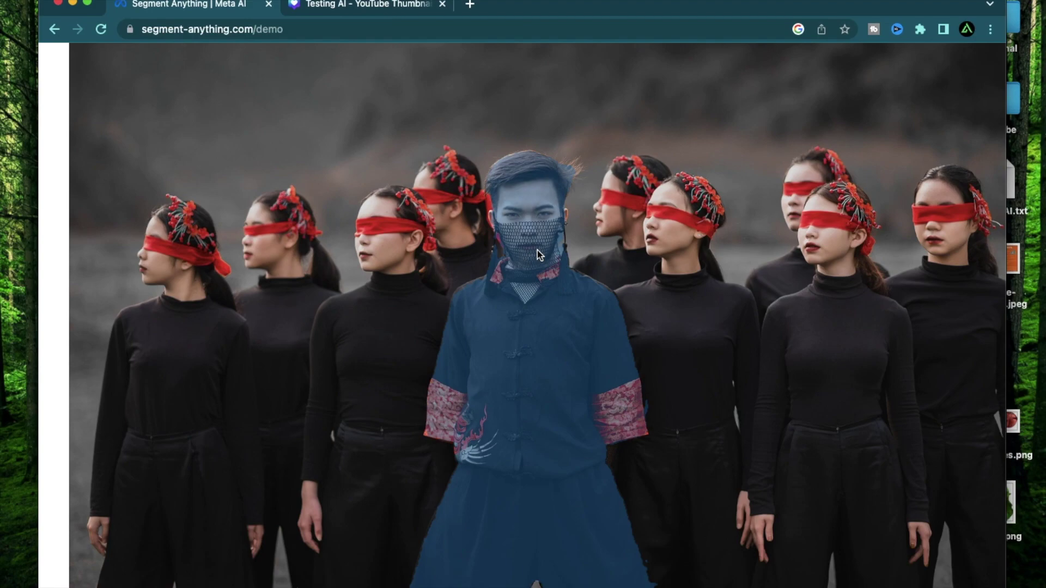
scroll(537, 250, up, 3)
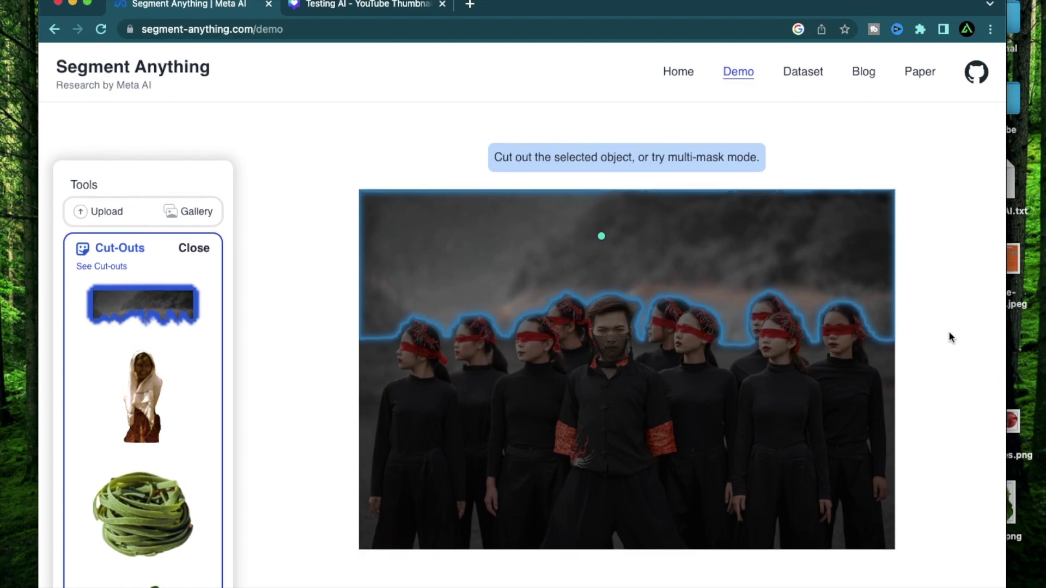
- Close the Cut-Outs panel and add mask points on the central man and nearby dancers
click(203, 250)
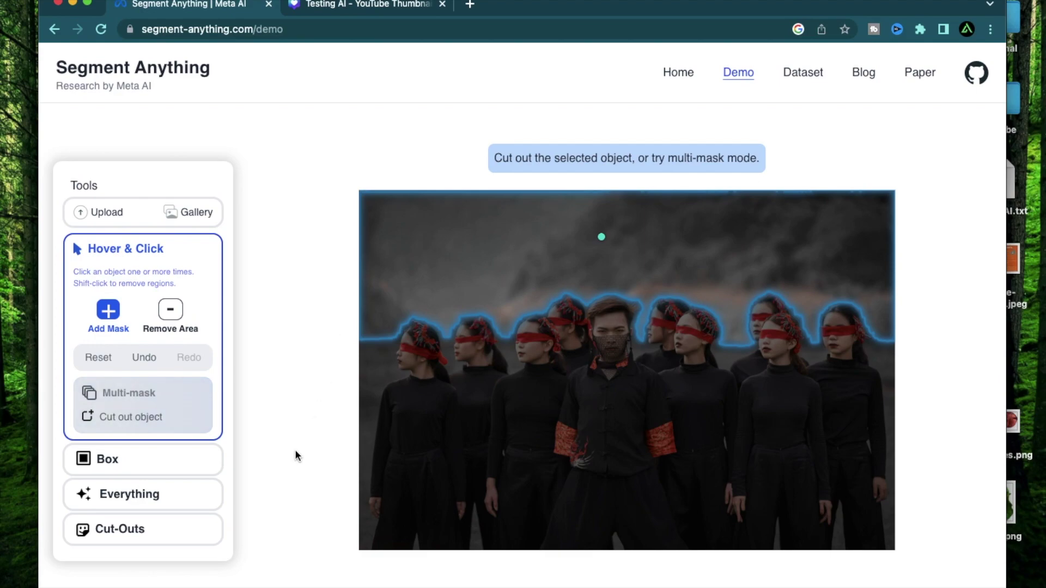
click(621, 396)
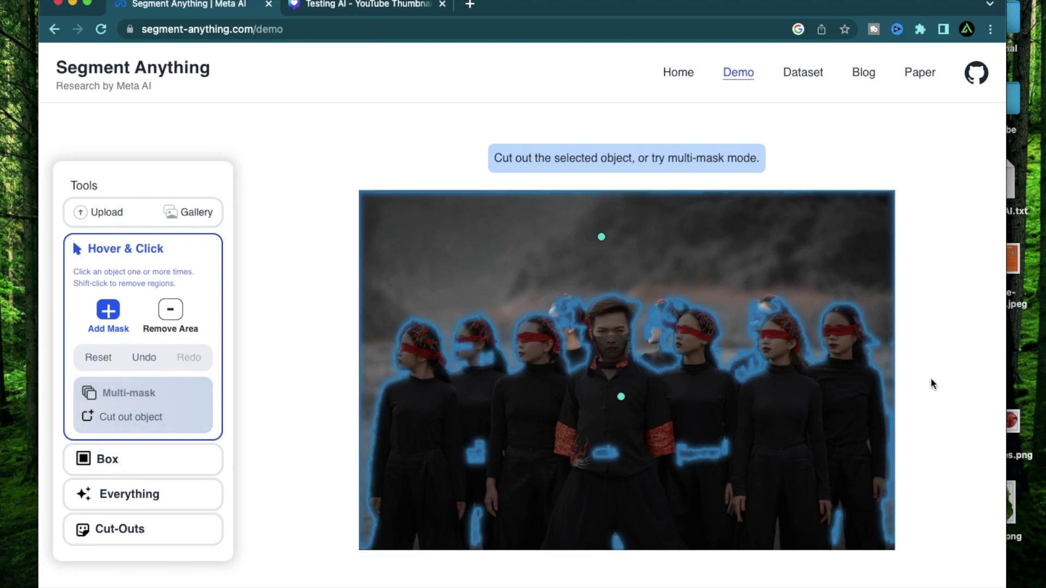
click(609, 238)
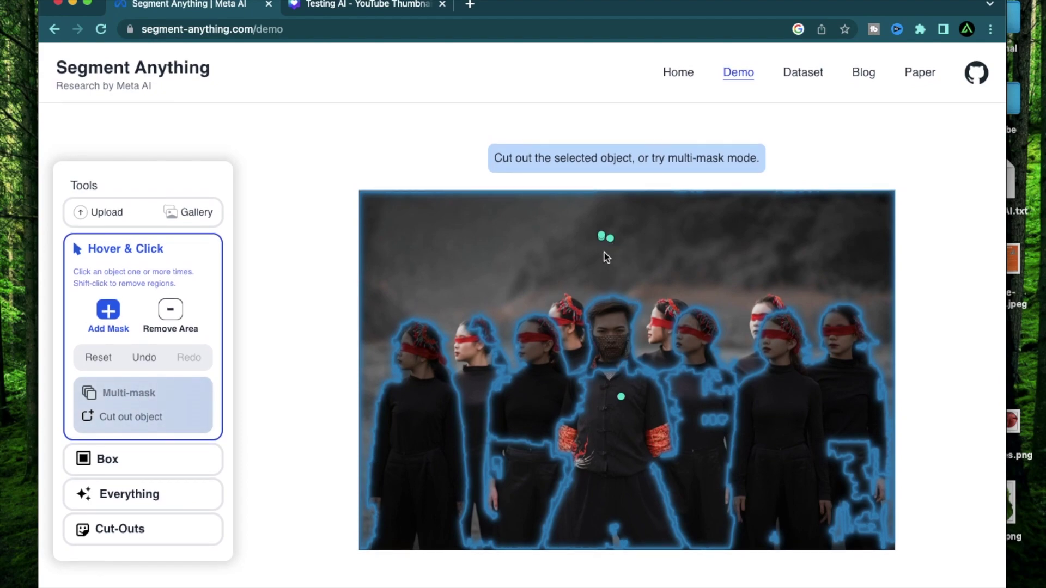
click(604, 253)
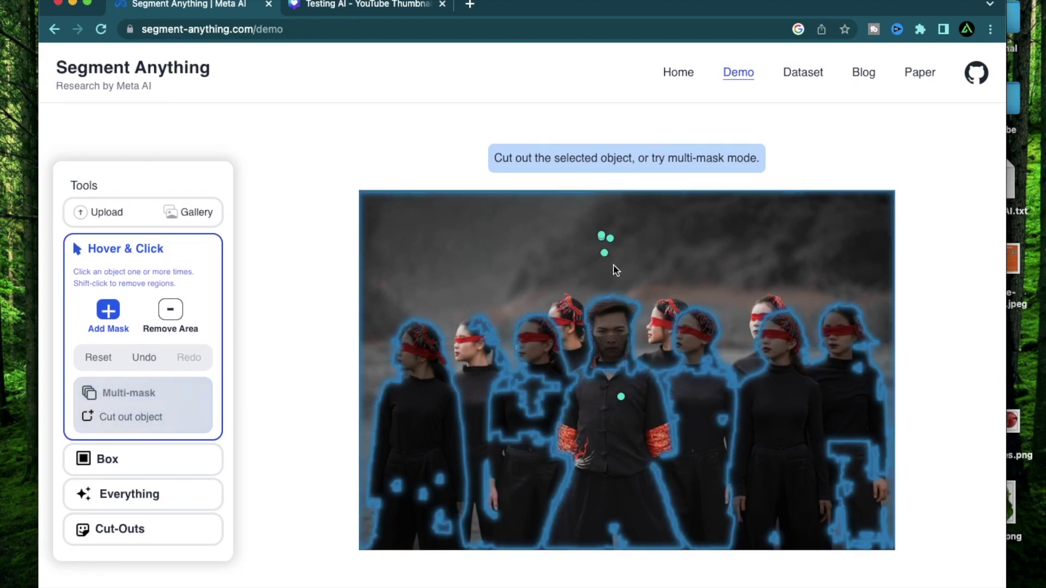
click(613, 265)
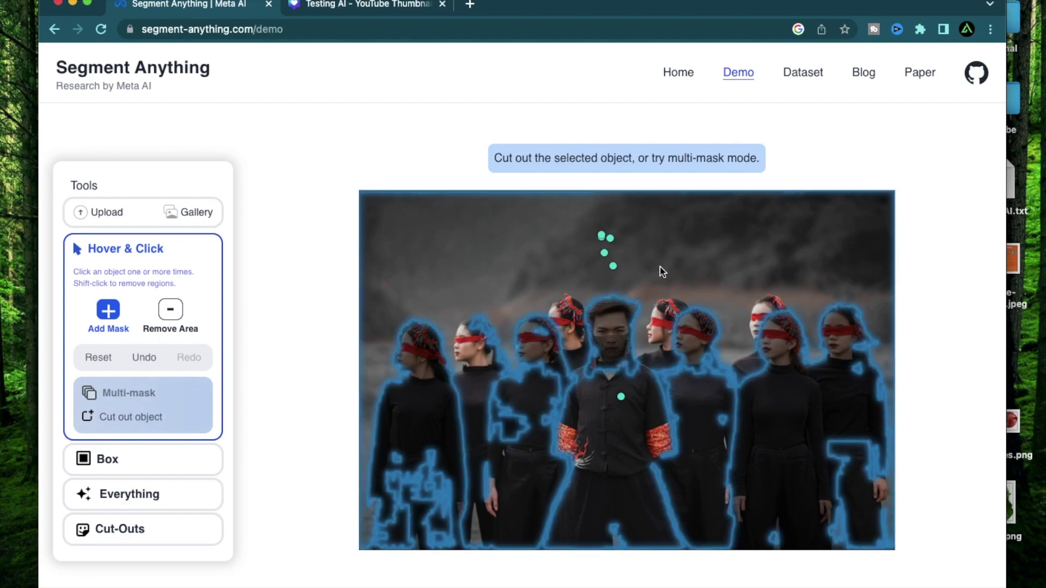
click(651, 263)
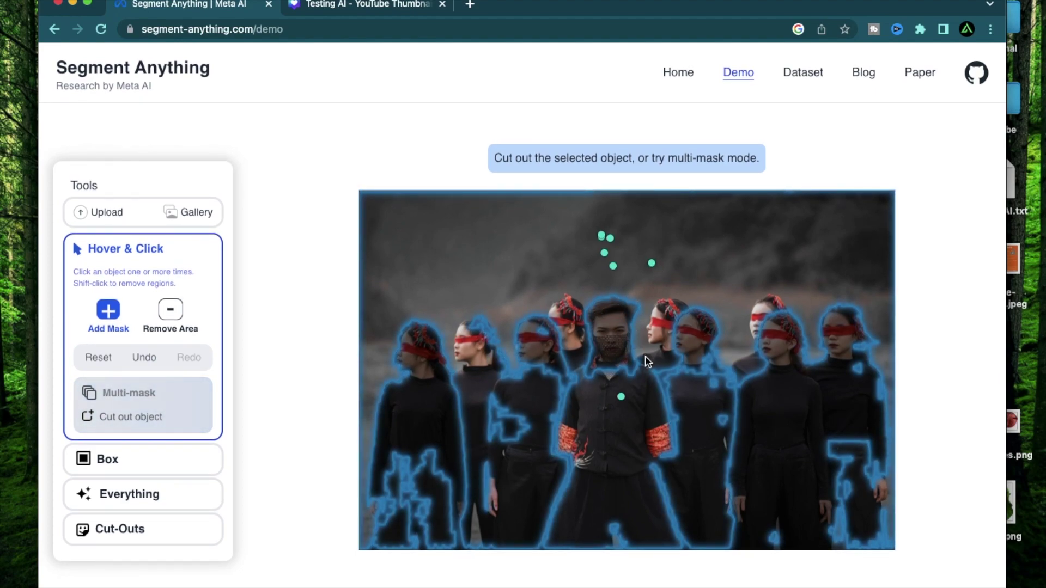
- Extend the group mask to include the woman on the right
scroll(648, 360, up, 5)
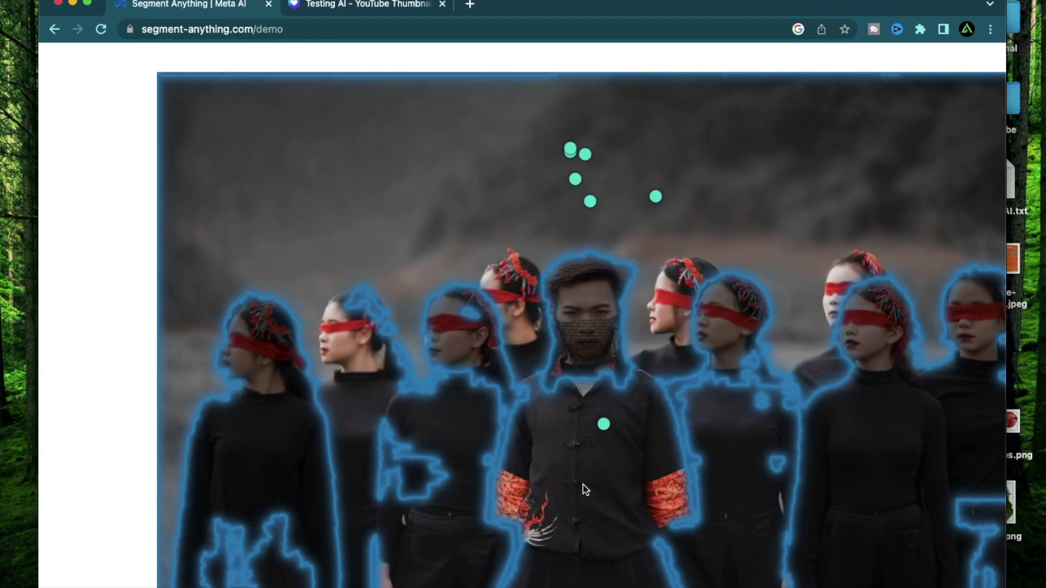
click(867, 456)
scroll(888, 507, down, 5)
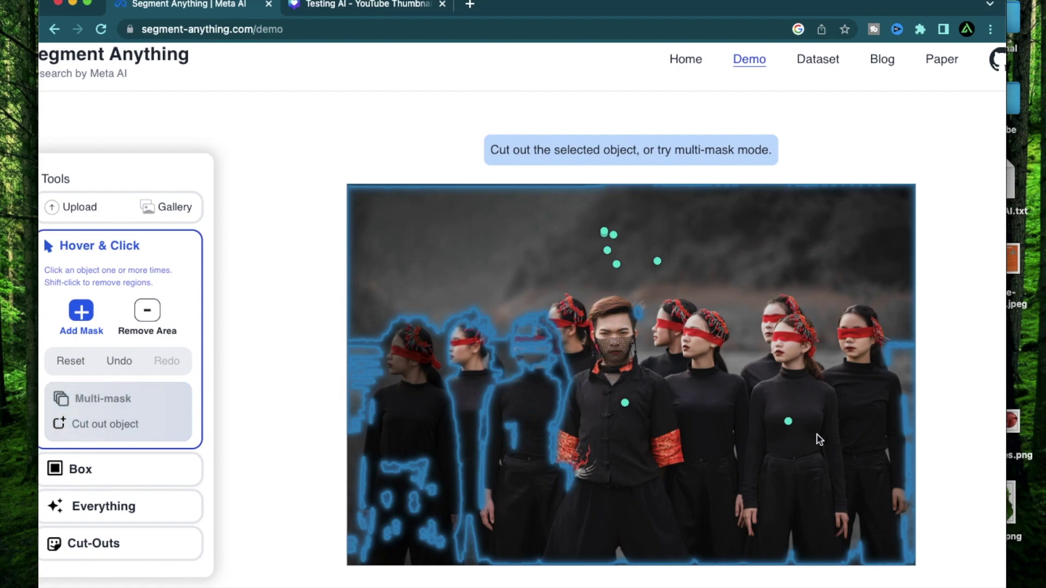
click(875, 430)
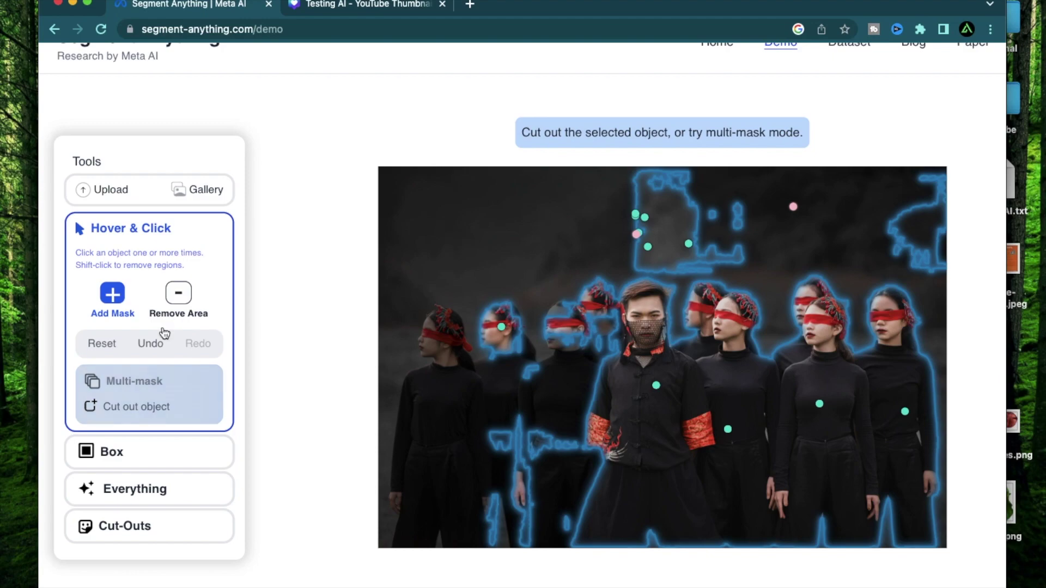
- Save the masked dancer group as a new cut-out above the dark-sky one
click(216, 524)
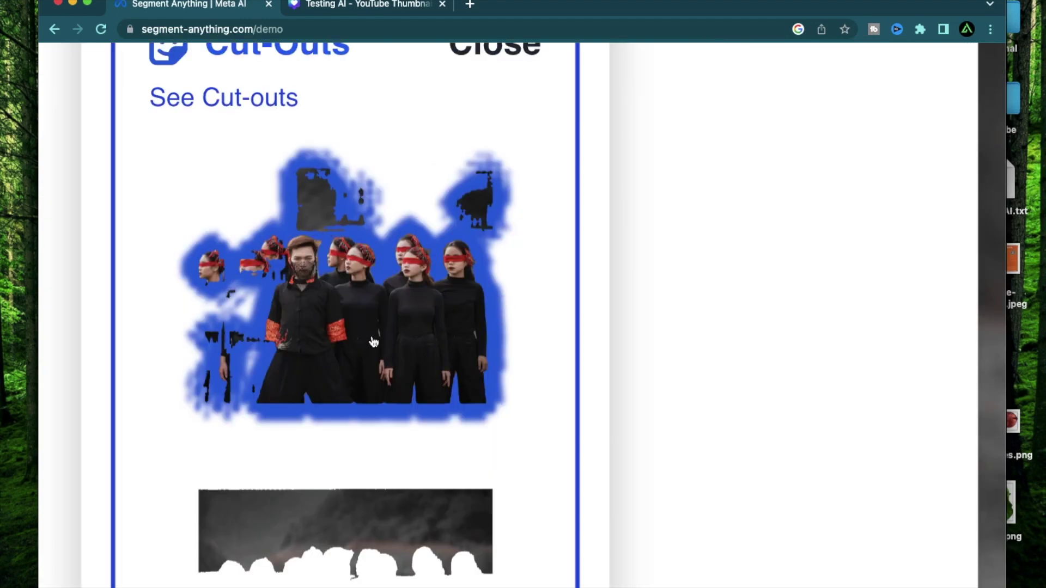
scroll(417, 375, up, 2)
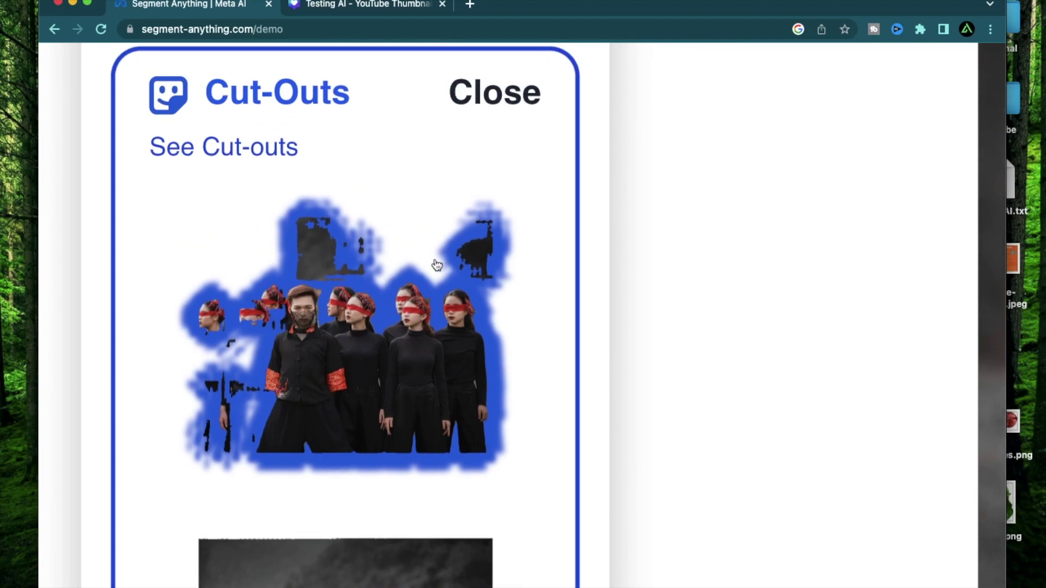
scroll(435, 264, down, 5)
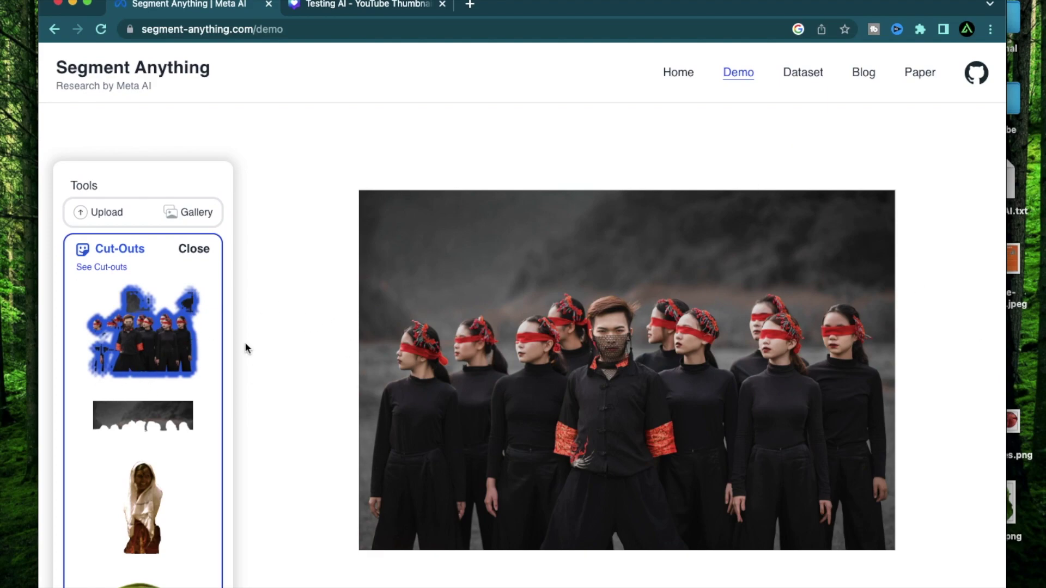
- Mask only the central man in the black jacket and cut him out as ninja.png
click(616, 400)
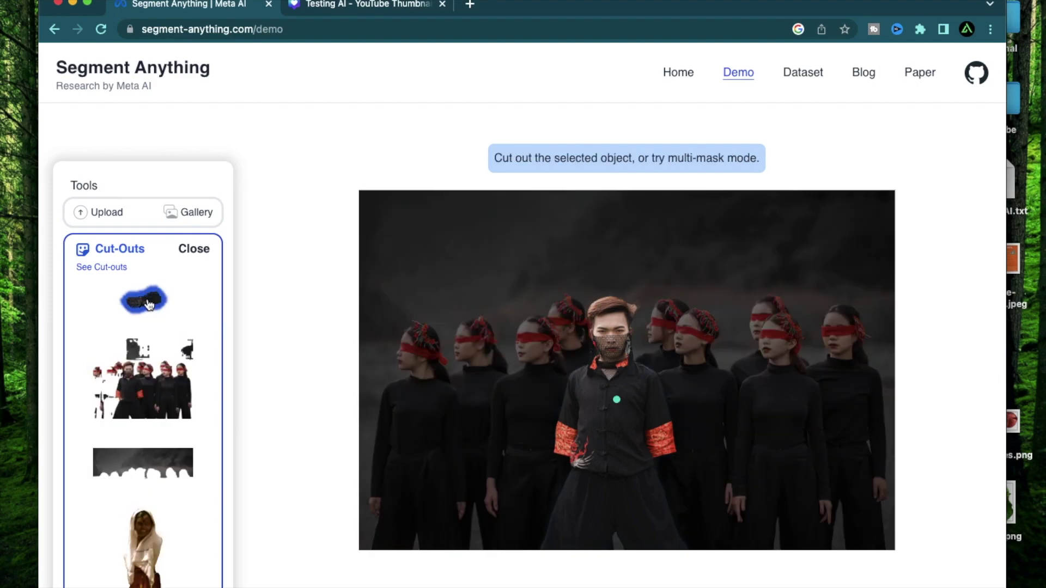
click(195, 250)
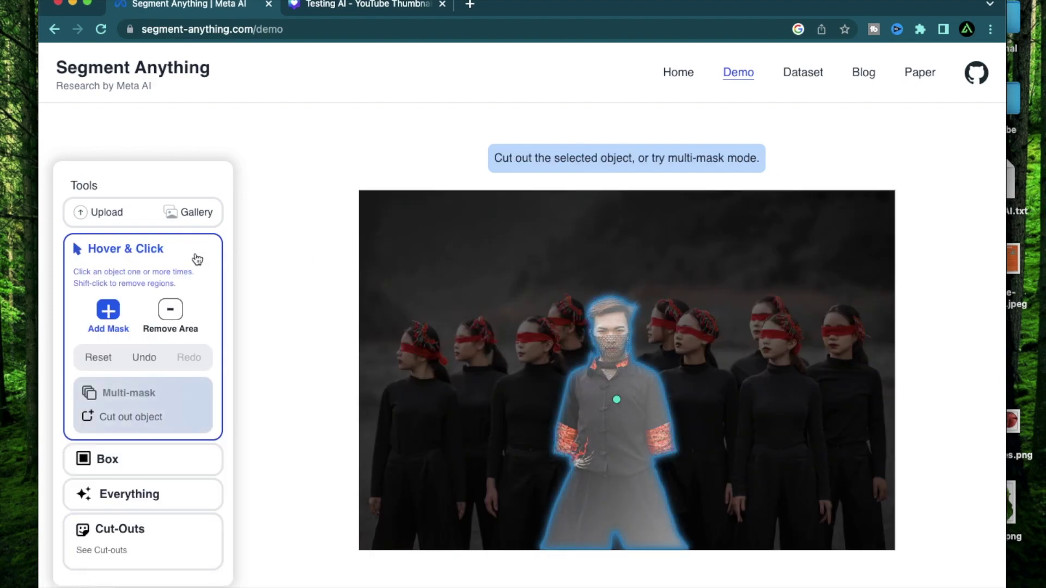
click(138, 428)
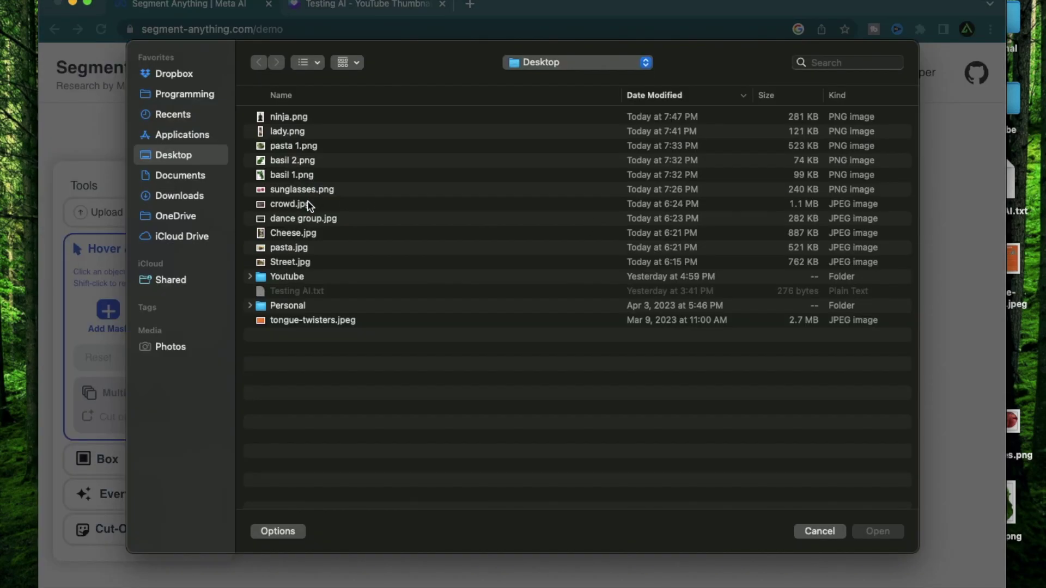
- Open the crowd photo and mask the man shading his eyes near the top
double_click(308, 204)
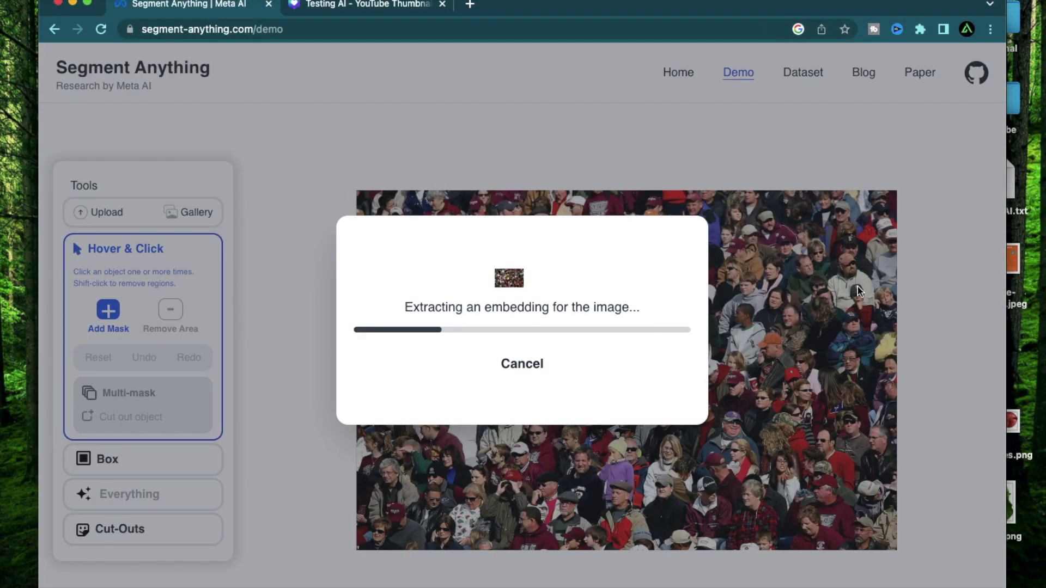
scroll(547, 365, up, 5)
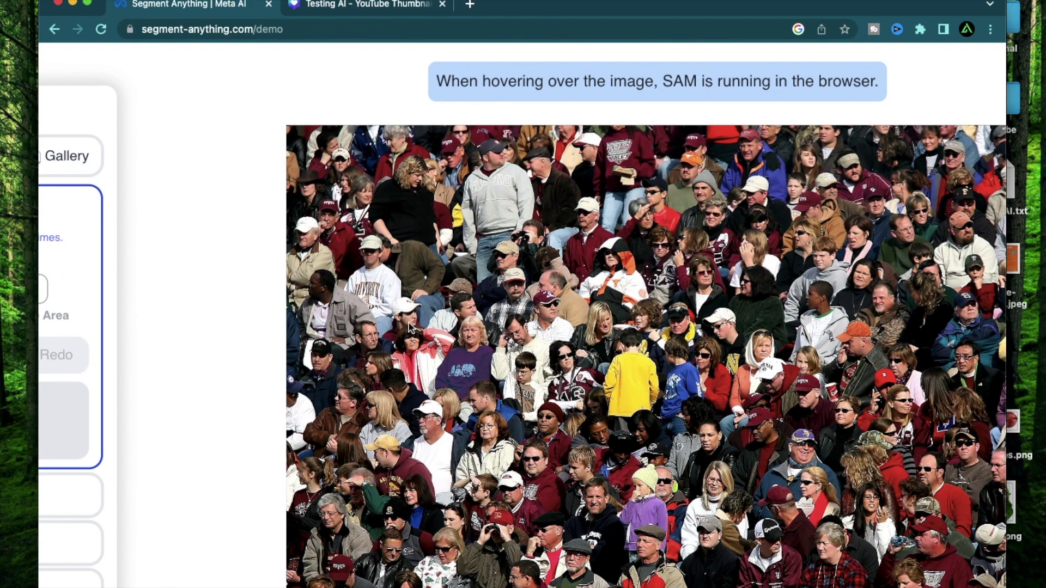
scroll(417, 324, up, 2)
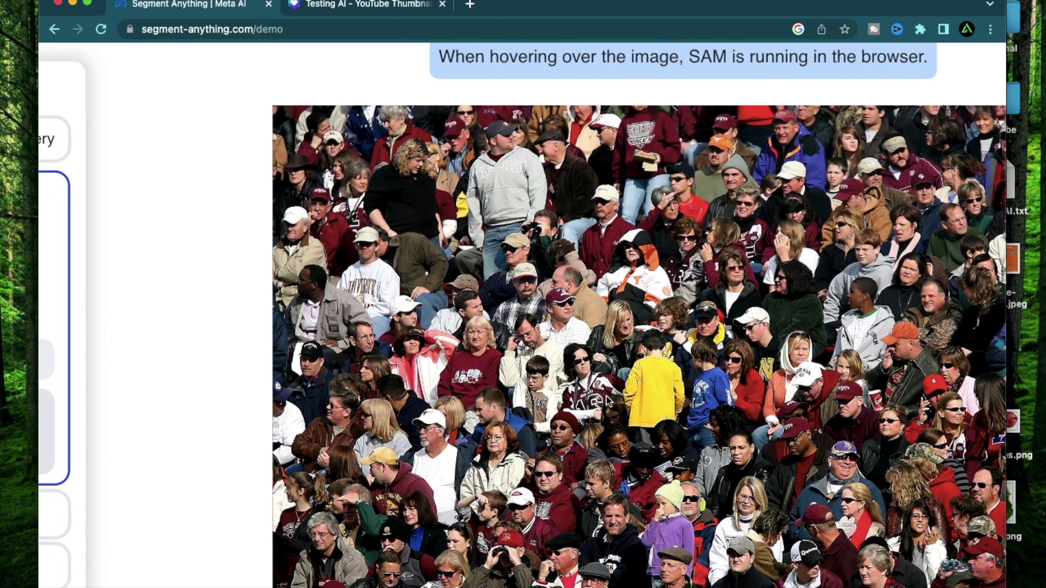
scroll(789, 289, up, 2)
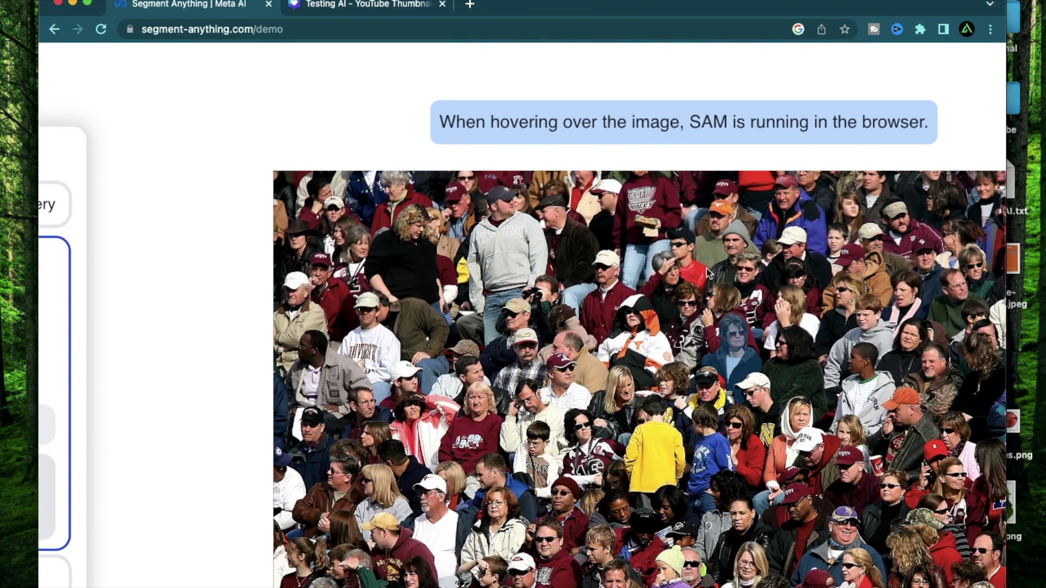
scroll(670, 275, up, 5)
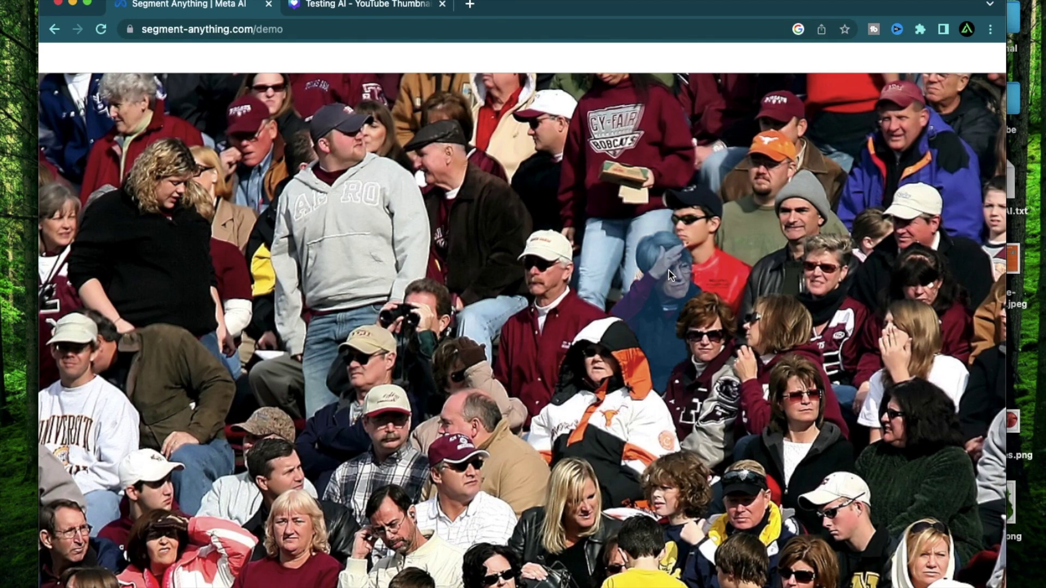
click(669, 269)
- Cut out the eye-shading man, the lower-left spectator and the woman in the red-and-white jacket
scroll(669, 269, down, 5)
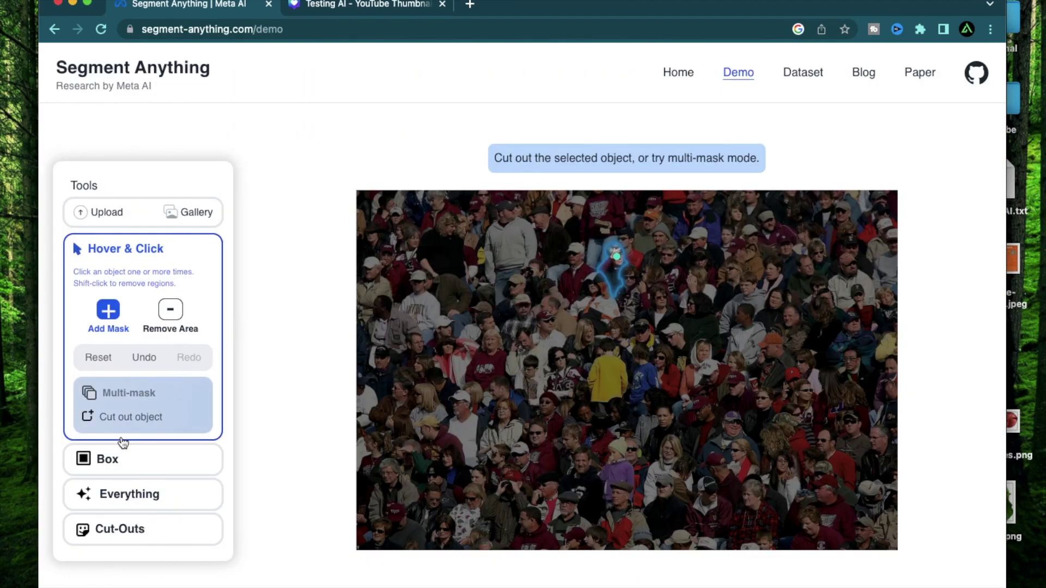
click(131, 418)
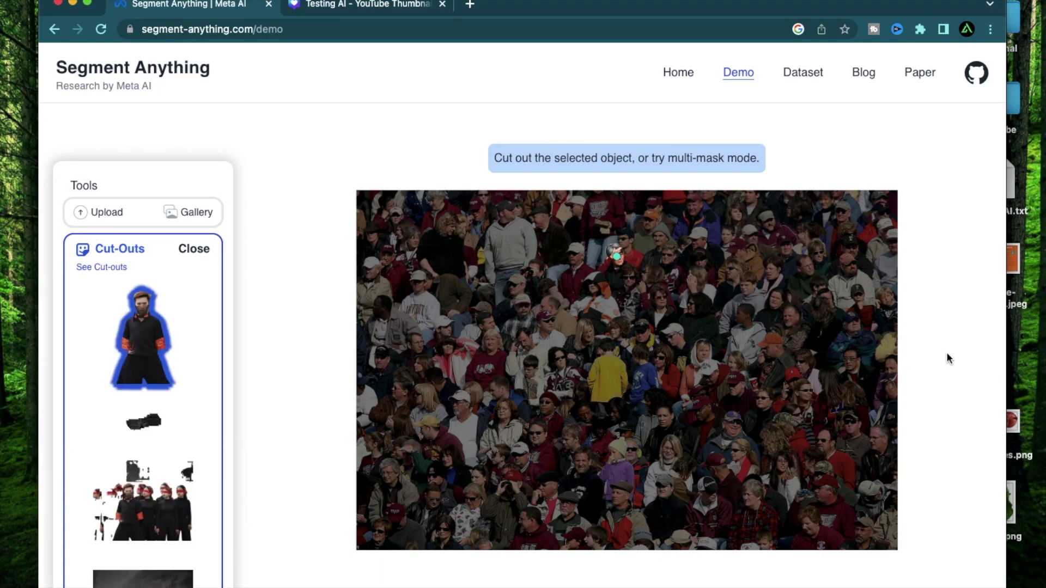
scroll(463, 418, up, 5)
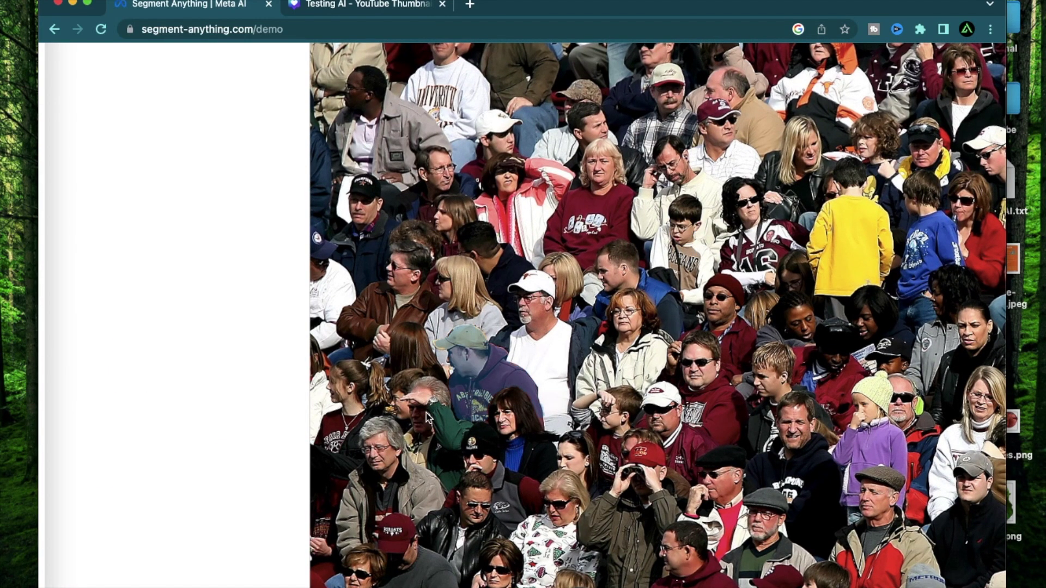
scroll(428, 426, down, 5)
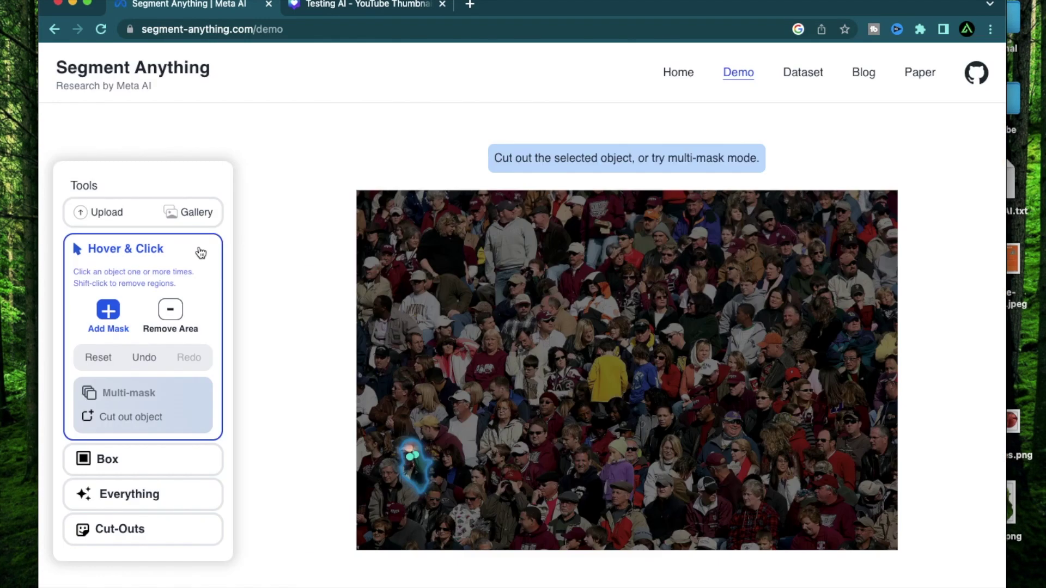
click(131, 424)
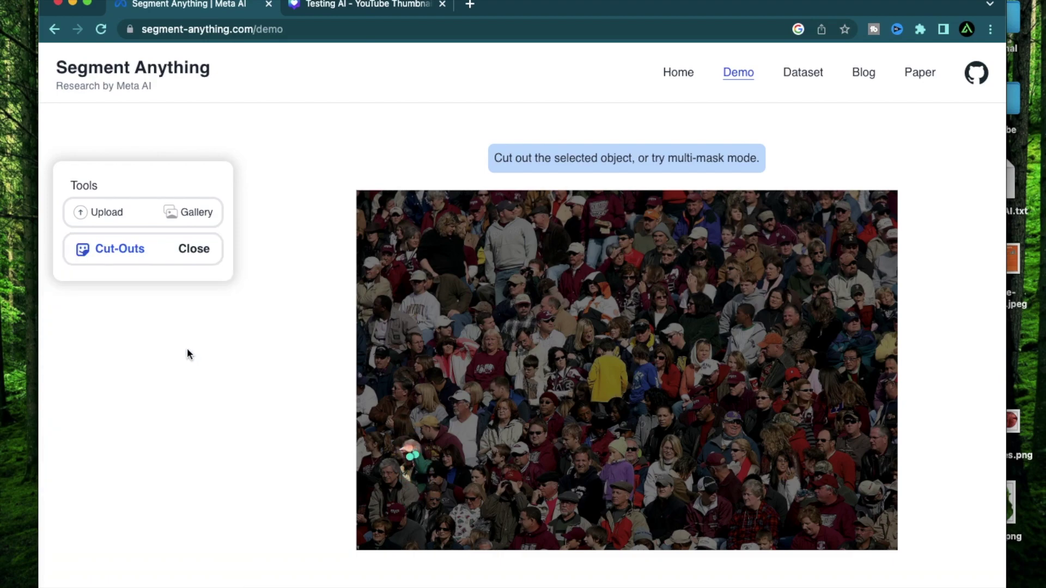
scroll(246, 240, up, 5)
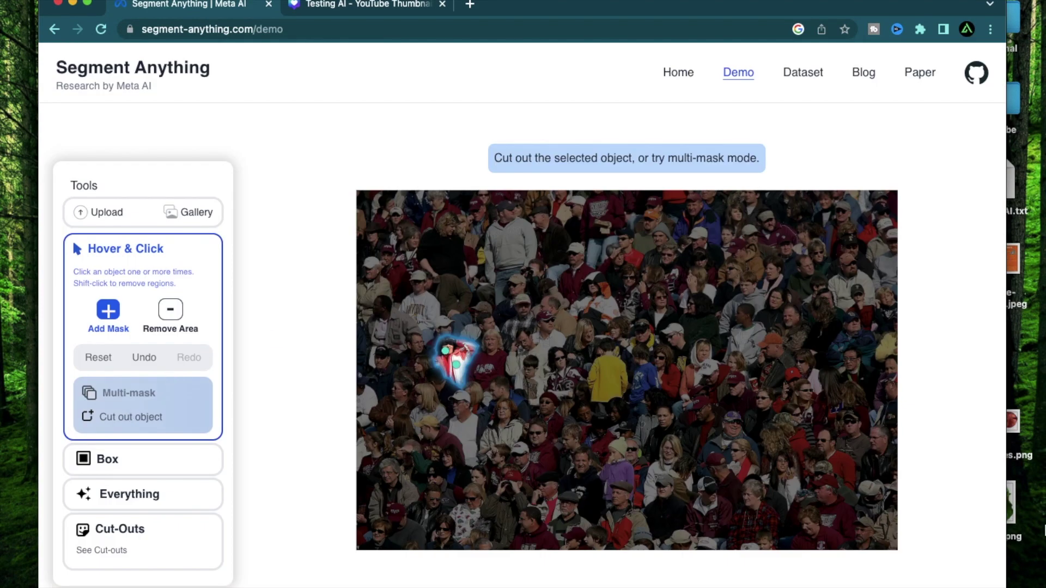
click(131, 417)
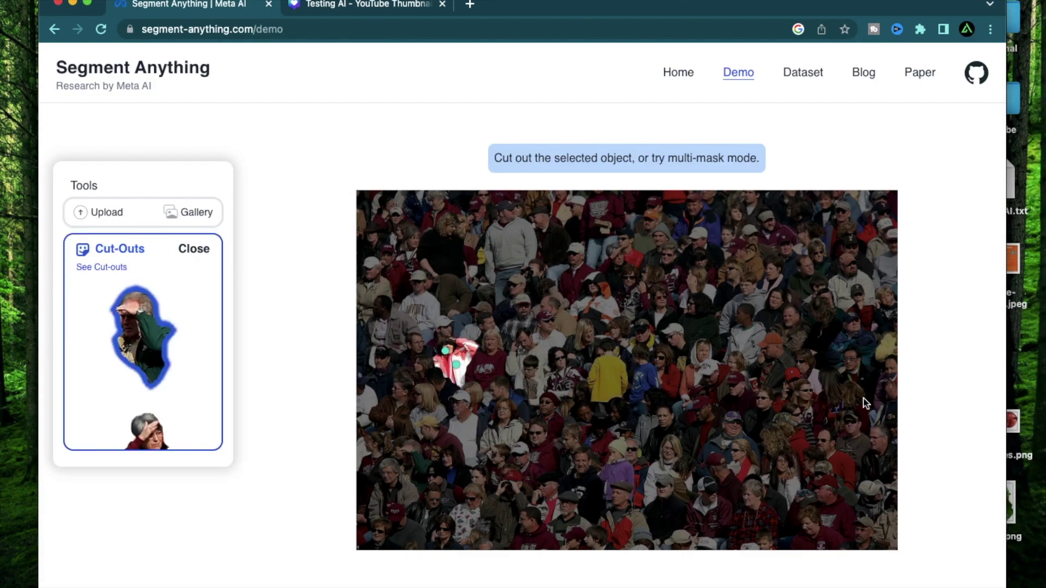
scroll(535, 417, up, 5)
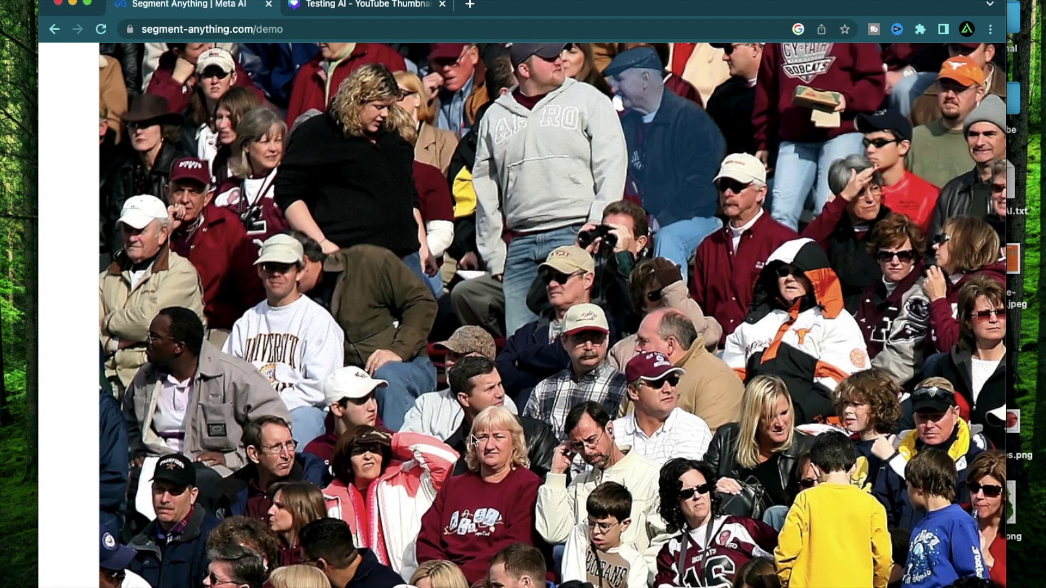
- Cut out the man with binoculars and save his cut-out as an image file
click(623, 251)
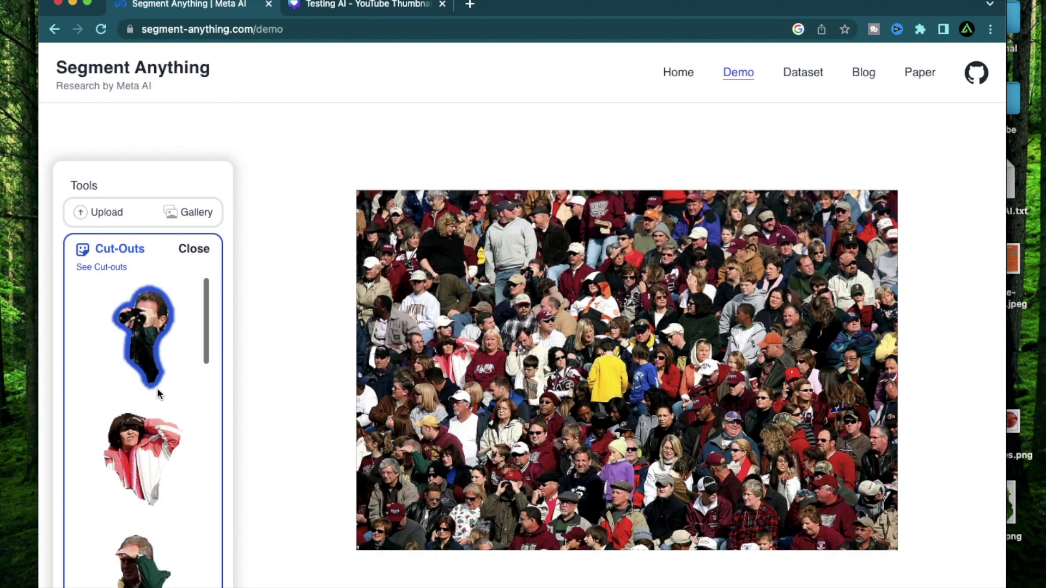
right_click(144, 338)
click(190, 355)
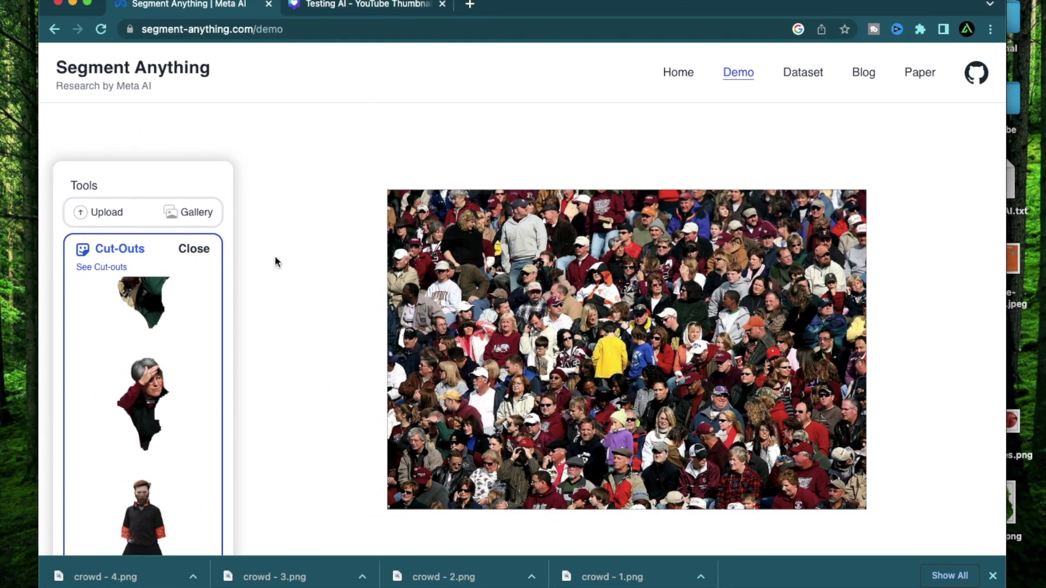
click(200, 249)
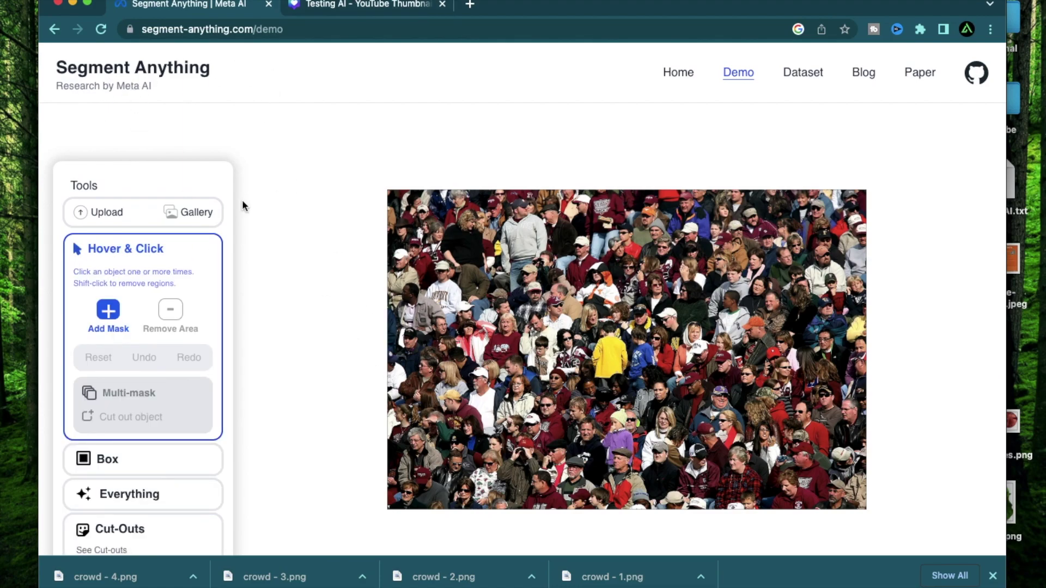
- Add pasta 1.png, shrunk, to the Canva page with the crowd - 1.png binoculars man beside it
click(351, 12)
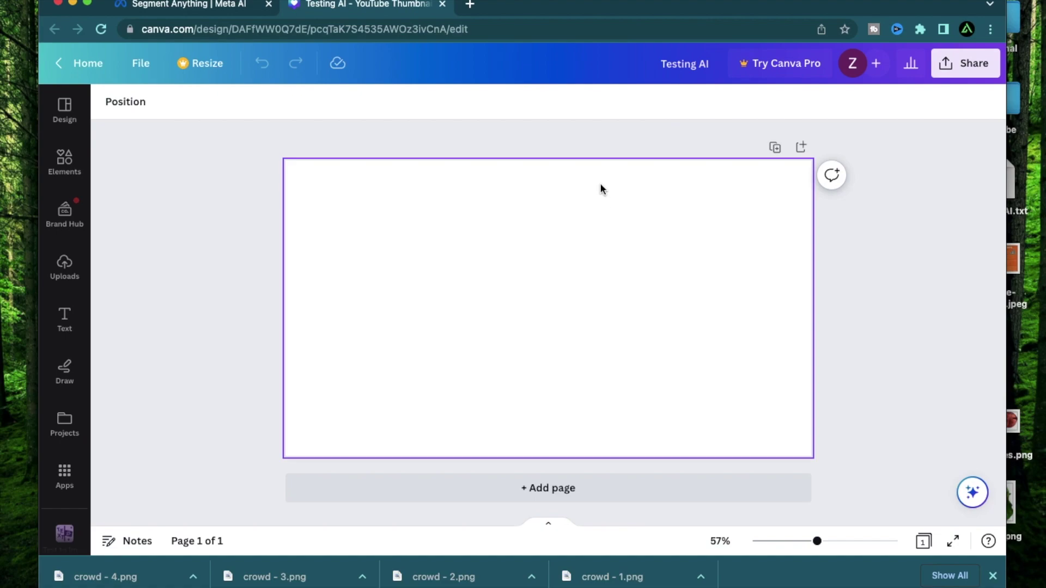
drag(671, 12, 491, 6)
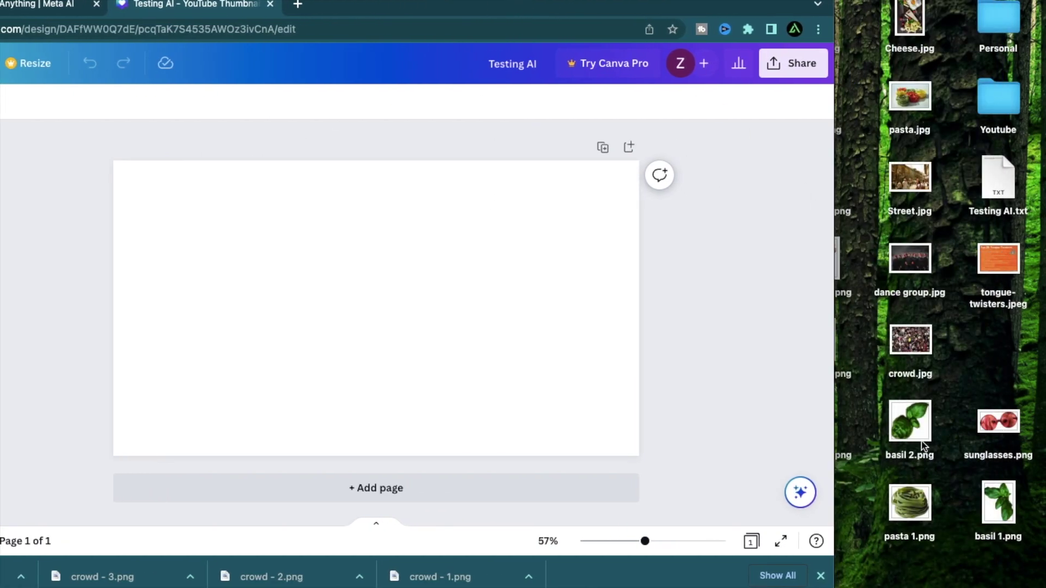
drag(913, 507, 369, 341)
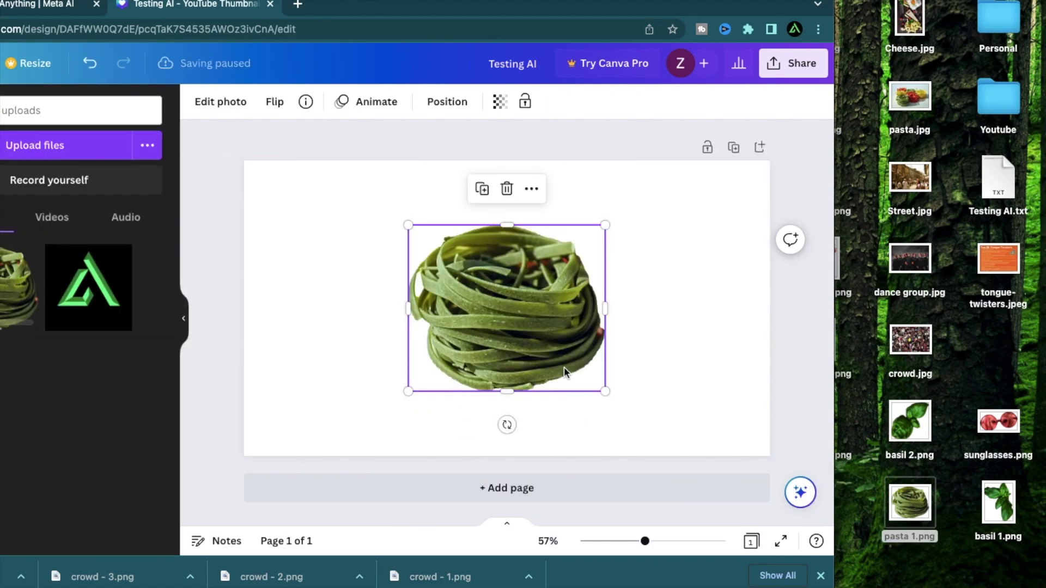
click(674, 354)
drag(533, 310, 527, 362)
drag(408, 281, 488, 342)
drag(524, 395, 468, 369)
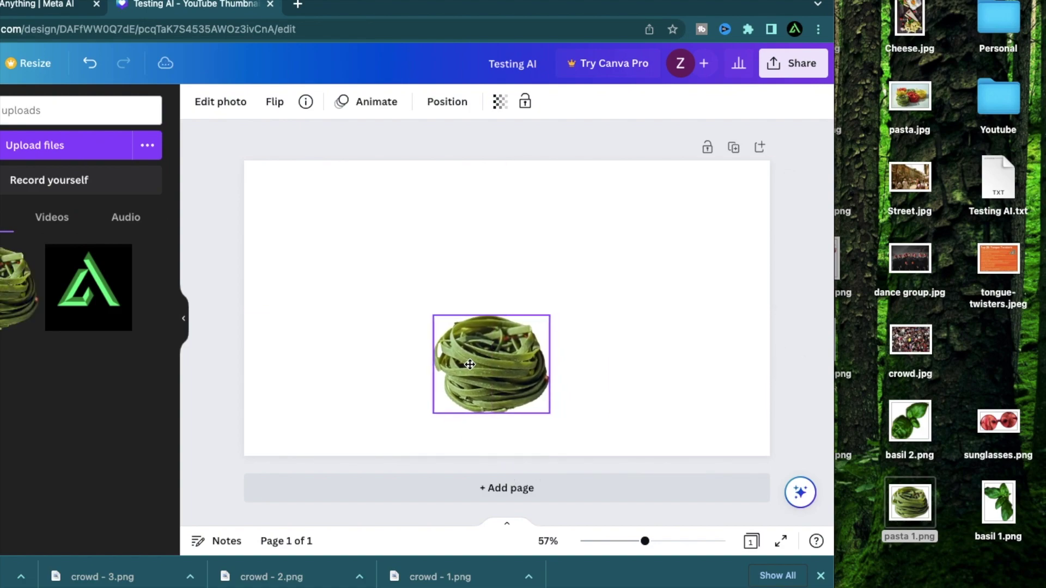
drag(490, 5, 387, 5)
drag(820, 175, 604, 287)
drag(412, 301, 540, 320)
- Enlarge the binoculars man and add ninja.png above the pasta
drag(567, 396, 578, 412)
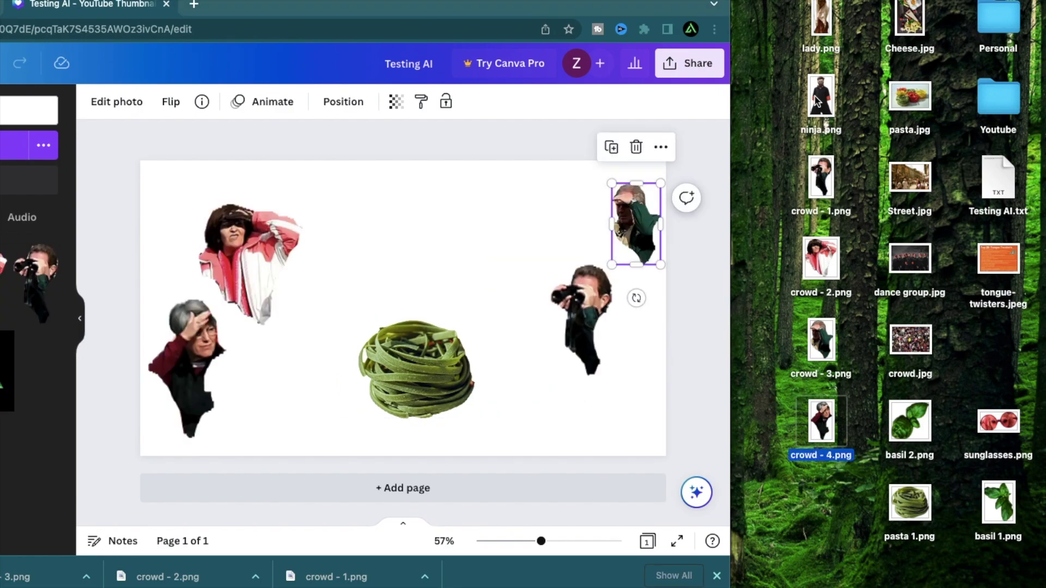
click(817, 100)
drag(817, 100, 407, 256)
drag(409, 297, 414, 253)
- Add basil 2.png over the pasta and lady.png, and place the shrunken sunglasses top right
drag(909, 422, 502, 390)
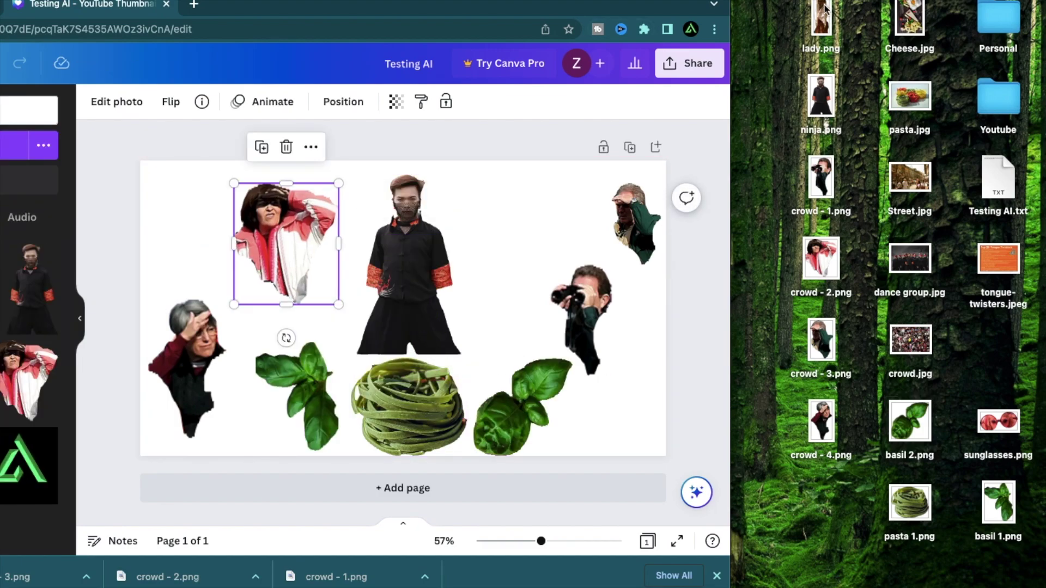
drag(825, 8, 177, 234)
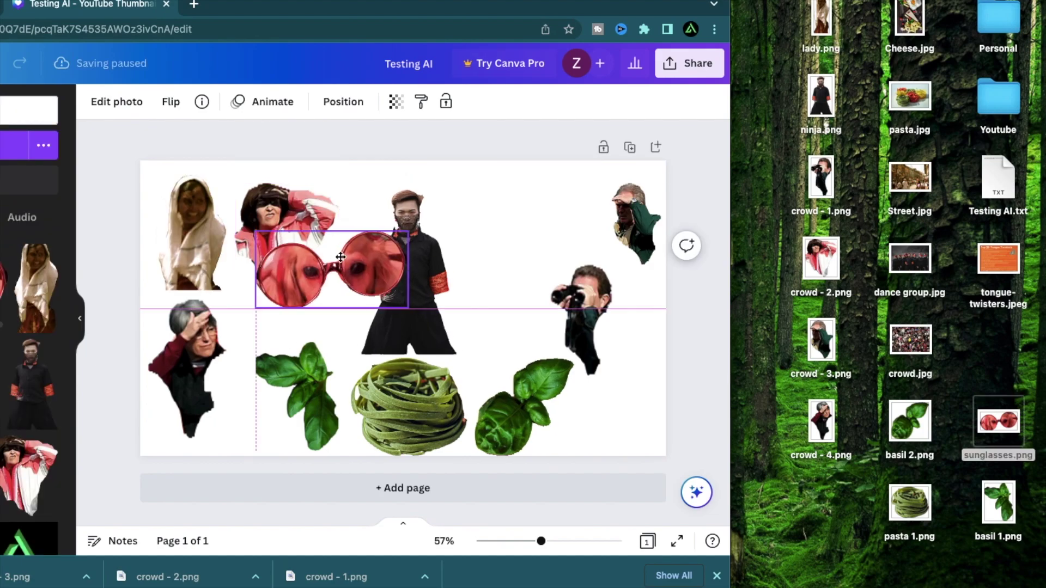
drag(340, 257, 533, 192)
drag(600, 243, 558, 219)
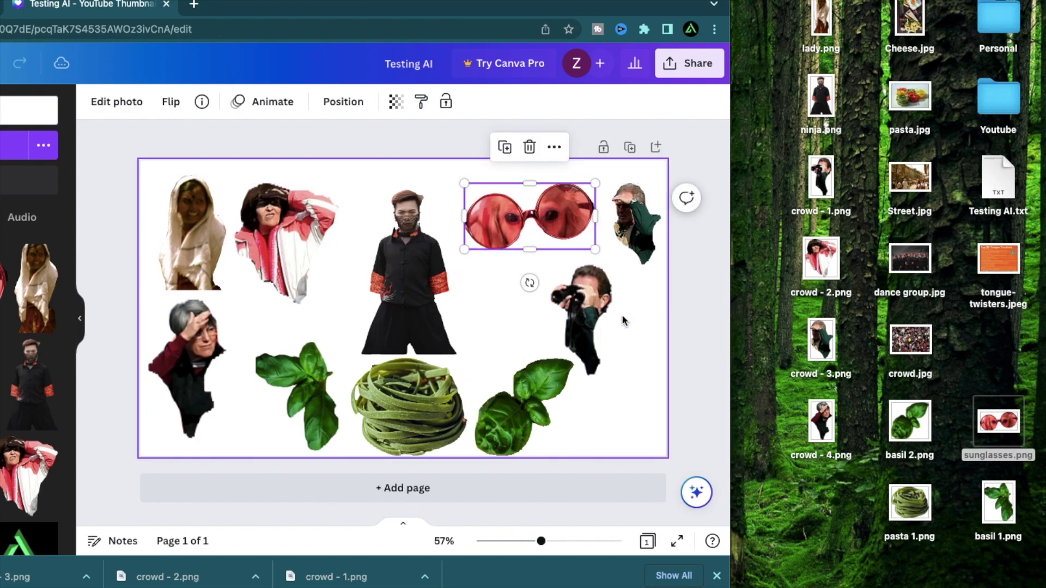
click(621, 320)
drag(730, 568, 1017, 568)
click(1001, 577)
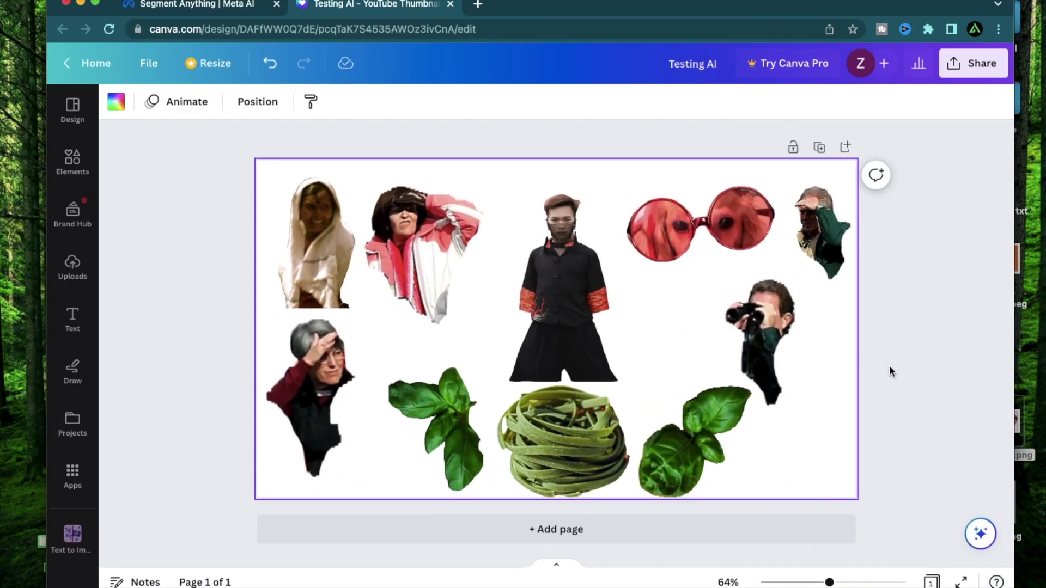
scroll(566, 306, up, 5)
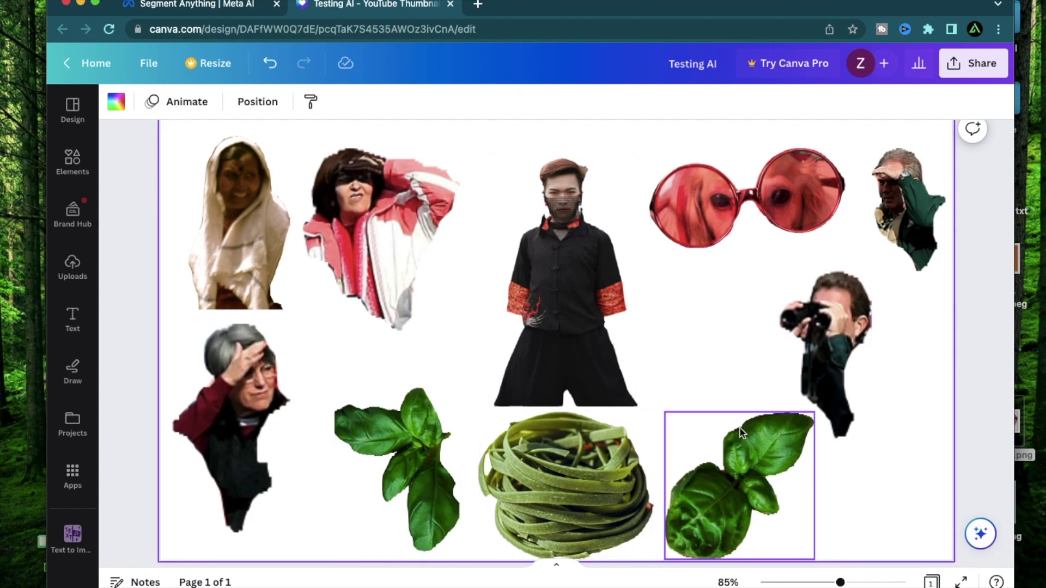
key(alt+super+0)
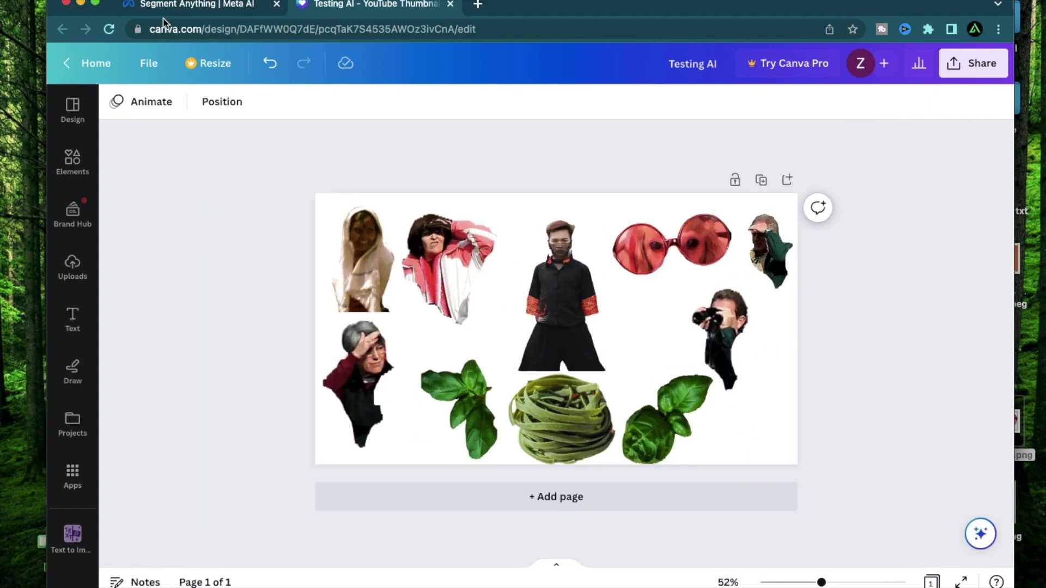
- Return to the Segment Anything demo showing the unmasked crowd photo, after a quick check of the Canva collage
click(175, 6)
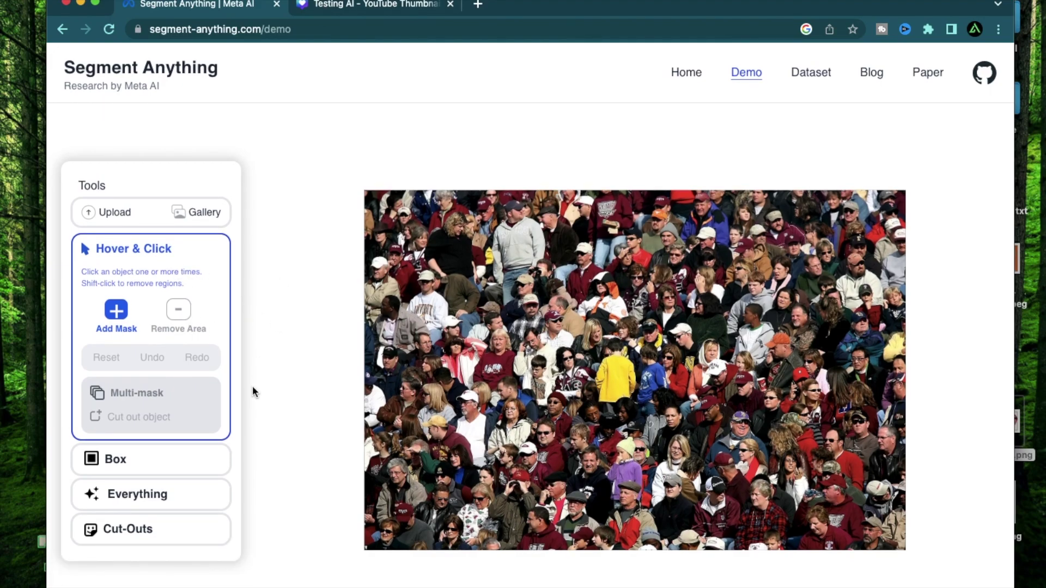
click(383, 12)
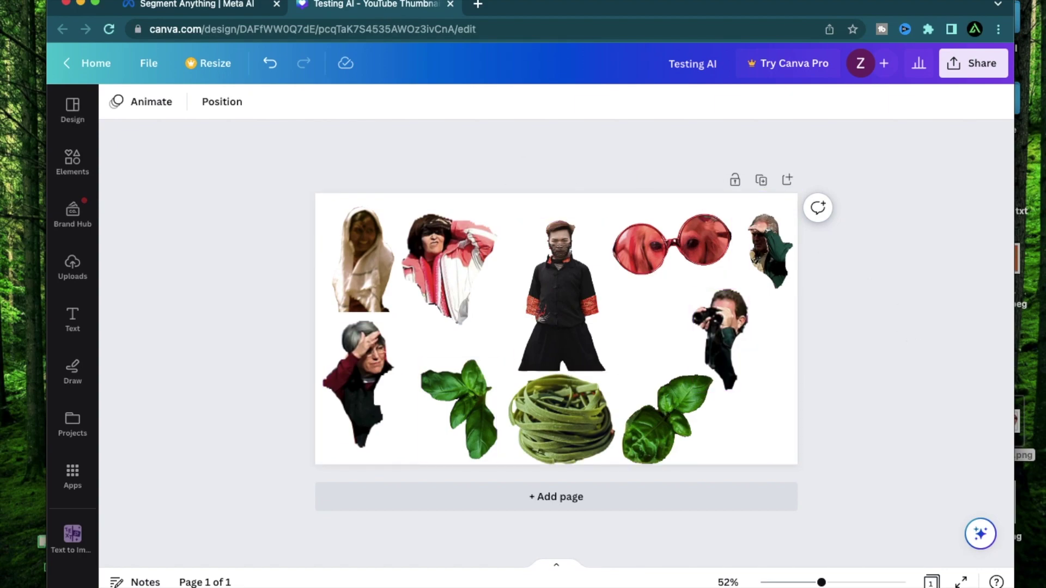
click(196, 5)
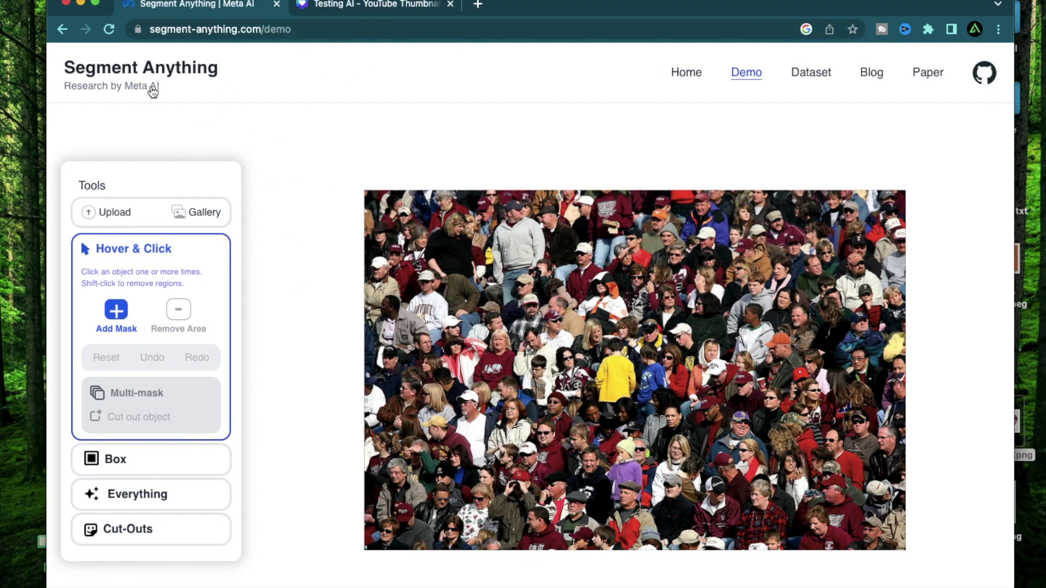
click(107, 258)
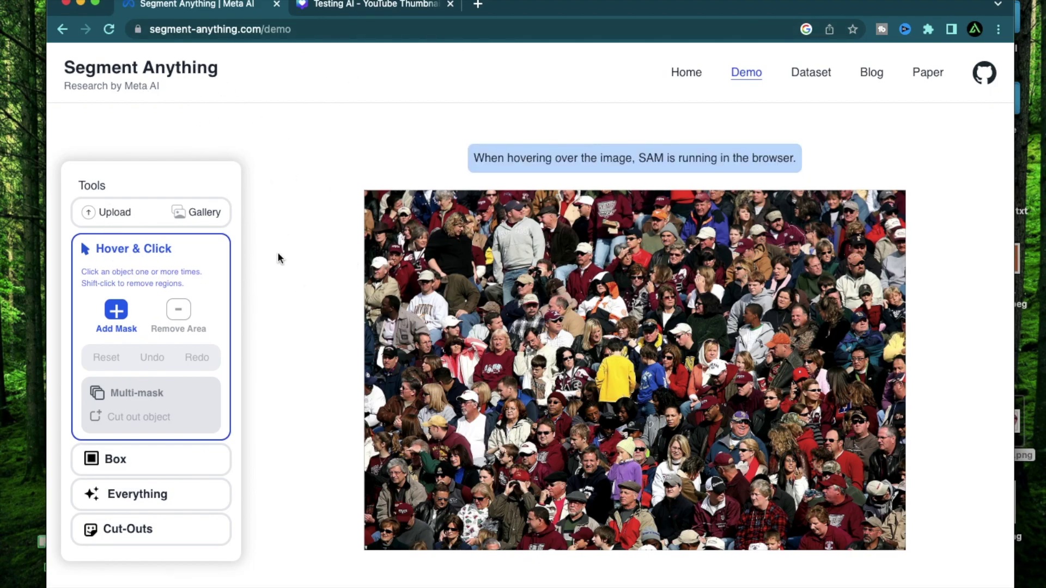